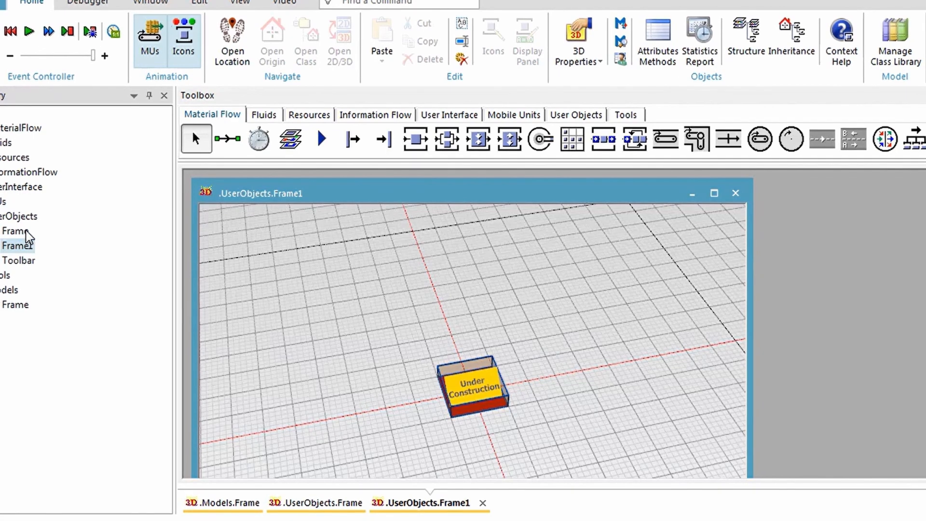
- Rename the Frame under UserObjects in the class library to MyStation
{"action": "left_click", "coordinate": [17, 232]}
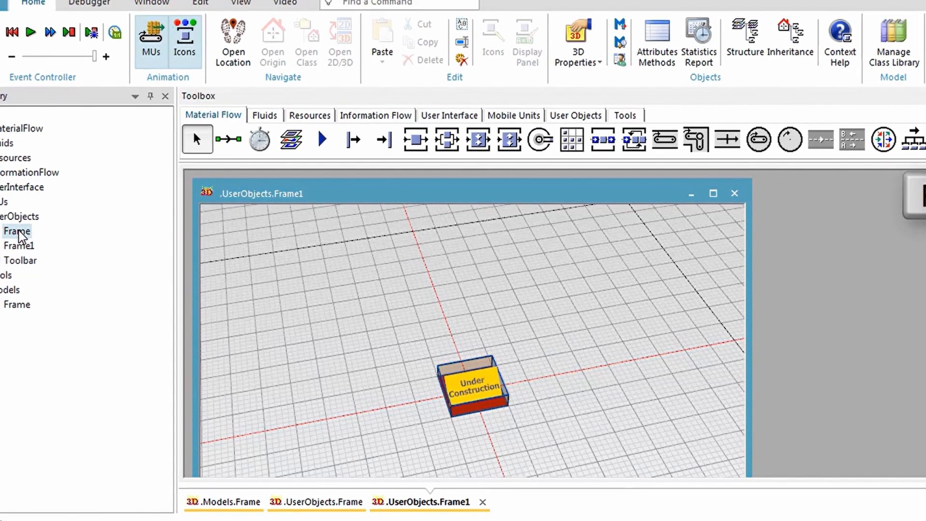
{"action": "key", "text": "F2"}
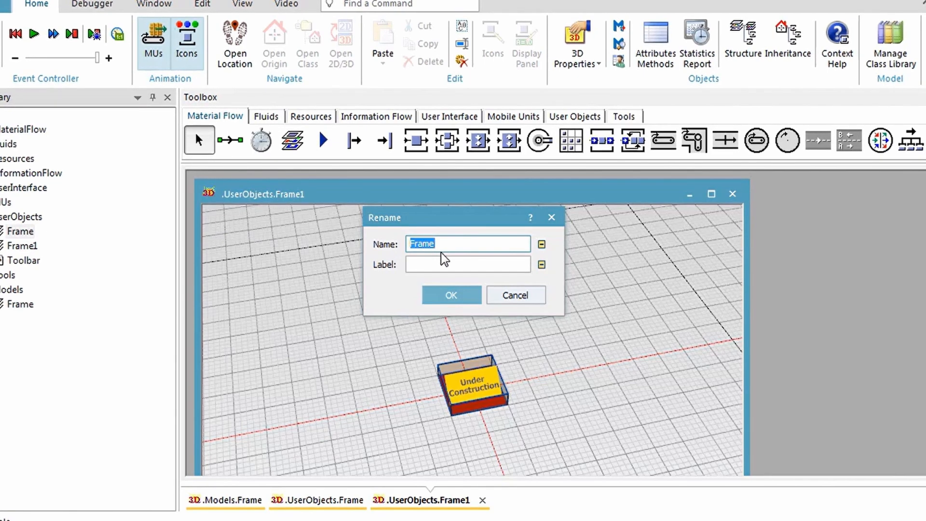
{"action": "type", "text": "MyStation"}
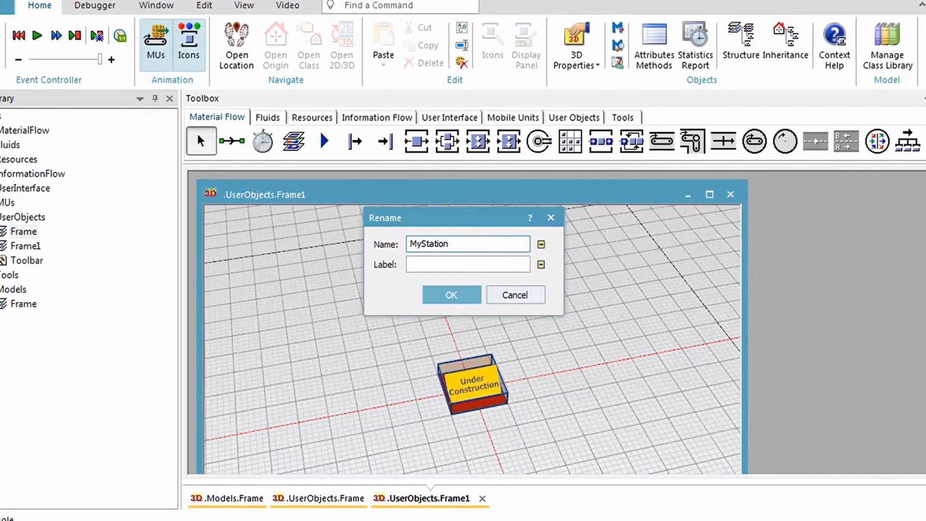
{"action": "left_click", "coordinate": [473, 298]}
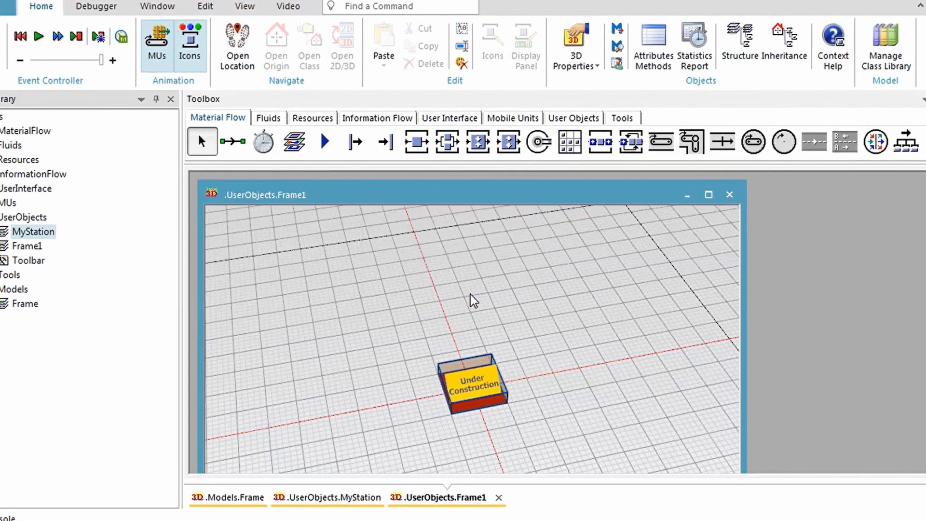
- Open the MyStation frame, maximize its window and switch it to the planning view
{"action": "double_click", "coordinate": [51, 234]}
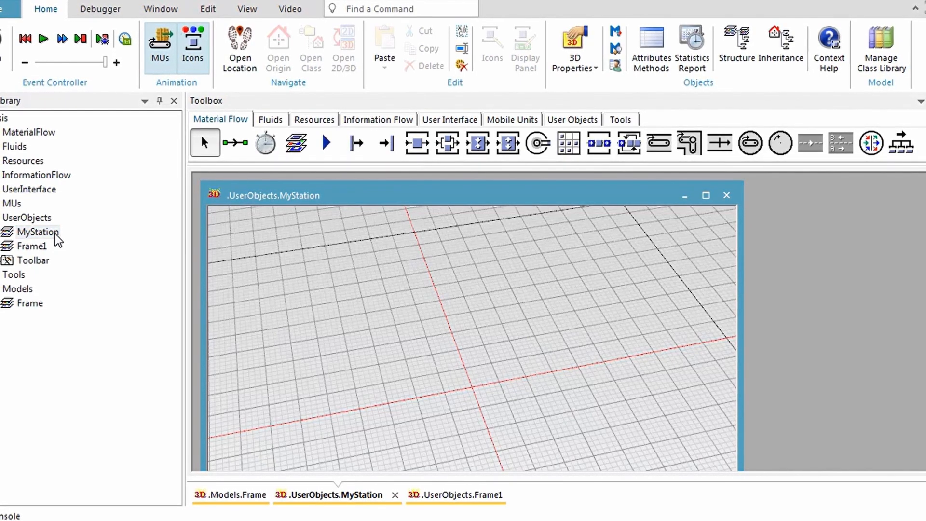
{"action": "left_click", "coordinate": [705, 196]}
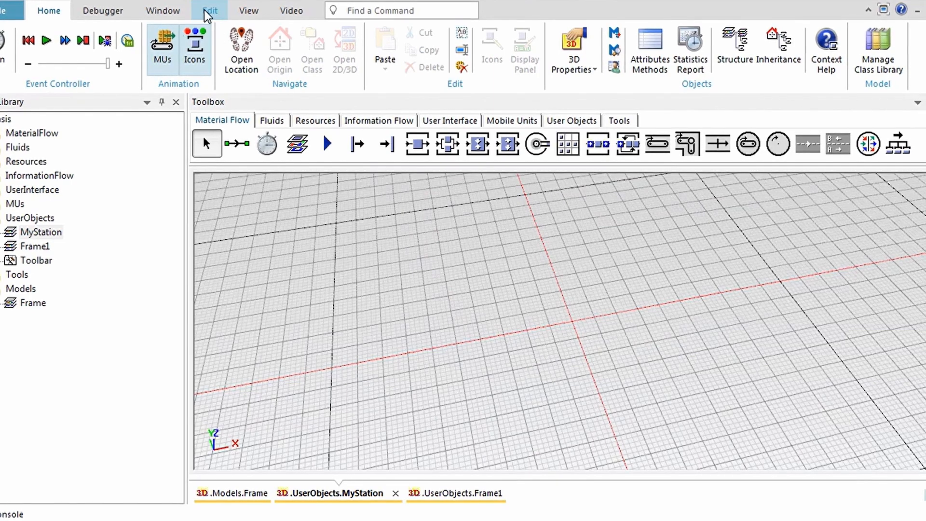
{"action": "left_click", "coordinate": [248, 10]}
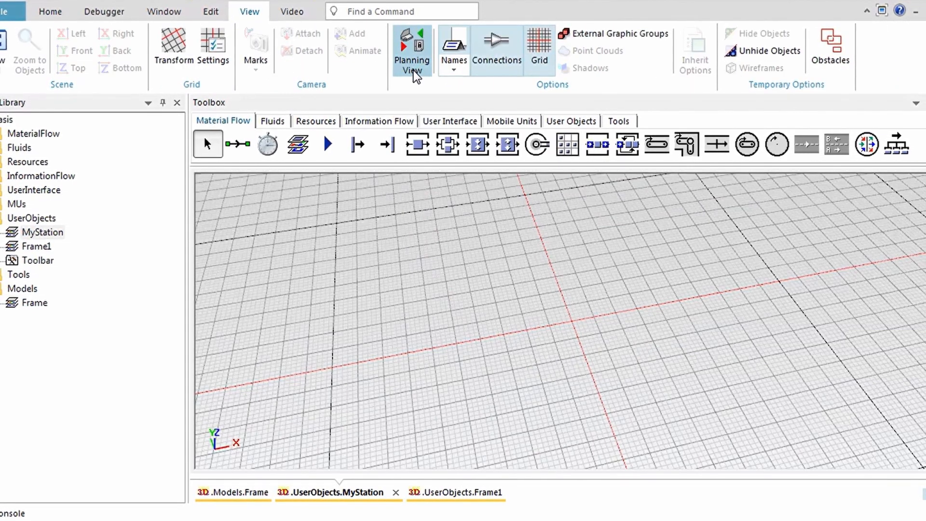
{"action": "left_click", "coordinate": [422, 75]}
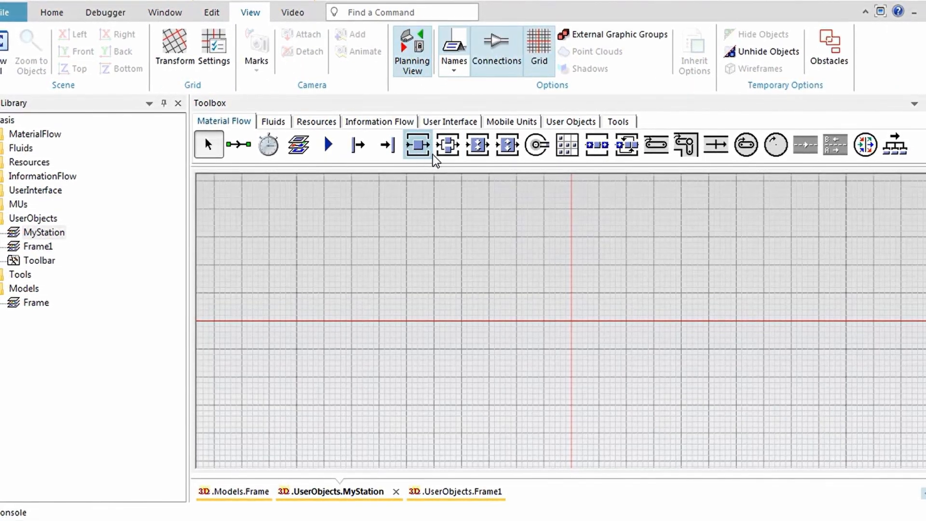
- Place a single station at the grid origin and a buffer directly against each side of it
{"action": "left_click_drag", "start_coordinate": [418, 145], "coordinate": [568, 325]}
{"action": "left_click", "coordinate": [591, 151]}
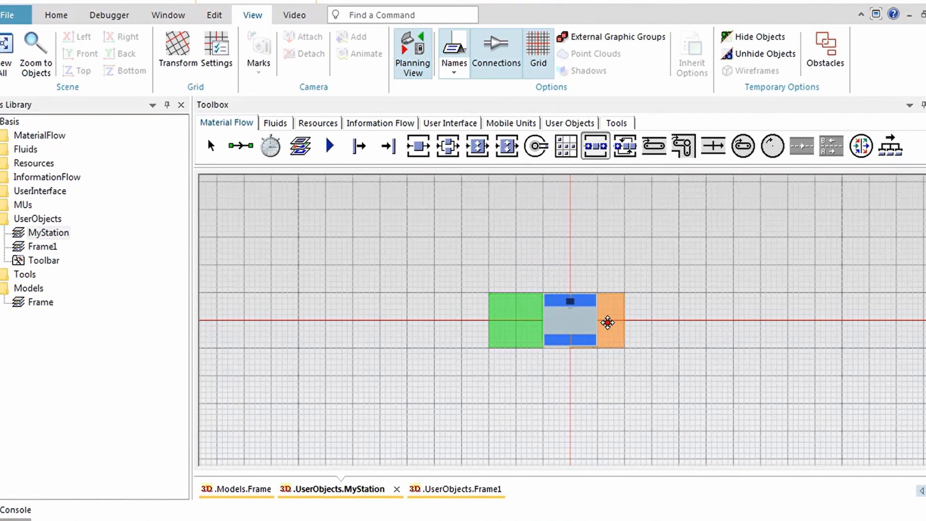
{"action": "left_click", "coordinate": [634, 322]}
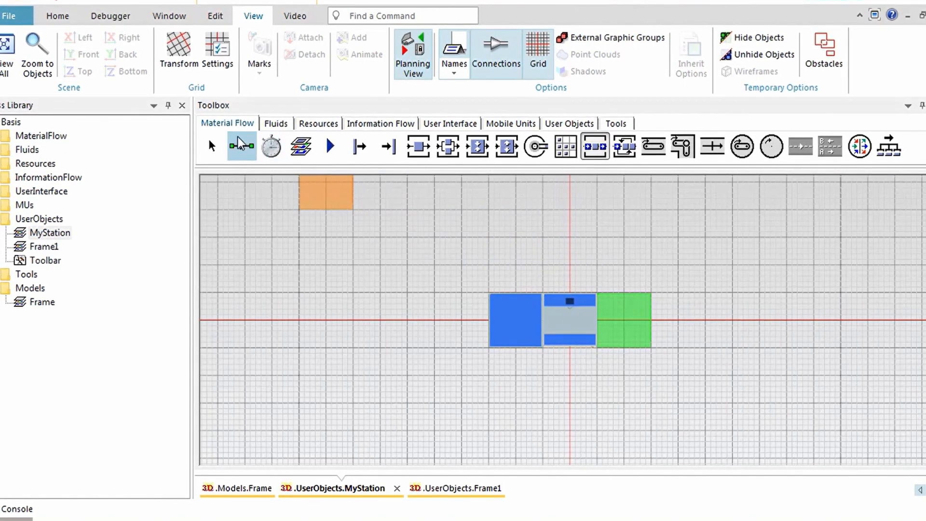
- Insert two Interface objects, one at the outer edge of each buffer on the horizontal axis
{"action": "left_click", "coordinate": [330, 146]}
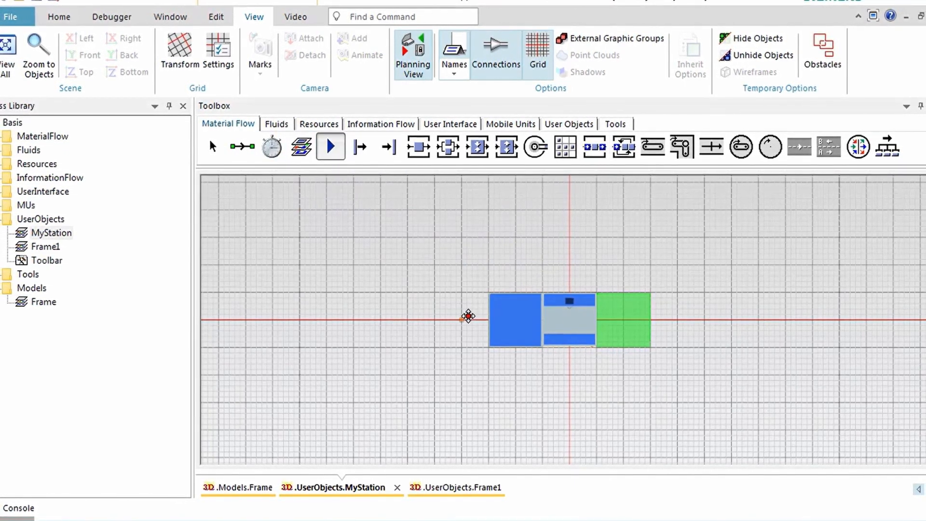
{"action": "key", "text": "ctrl"}
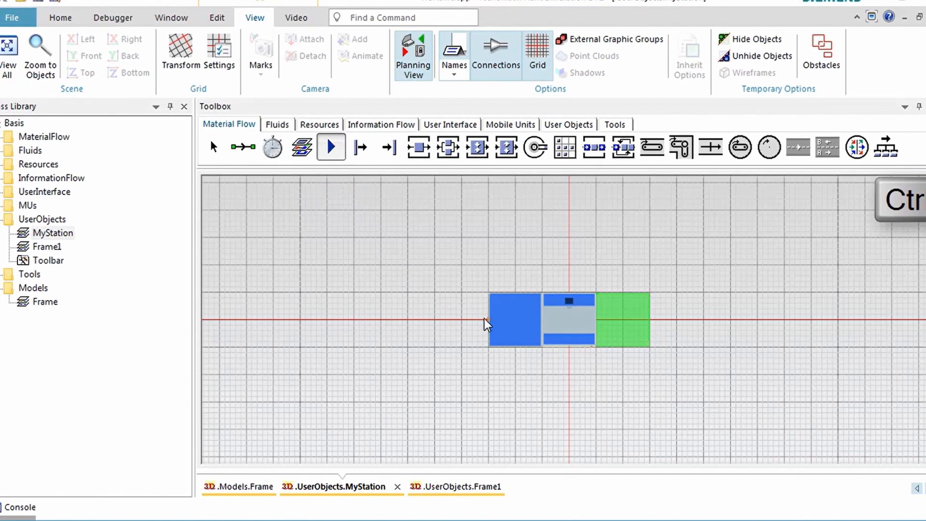
{"action": "left_click", "coordinate": [484, 318], "text": "ctrl"}
{"action": "left_click", "coordinate": [654, 322], "text": "ctrl"}
- Connect the Entry interface through the first buffer, the station and the second buffer to the exit interface
{"action": "left_click", "coordinate": [251, 156]}
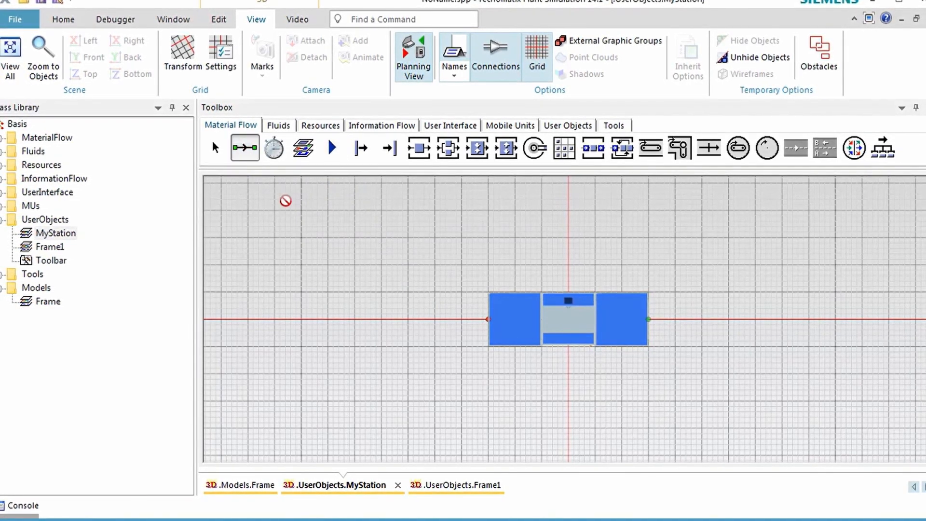
{"action": "key", "text": "ctrl"}
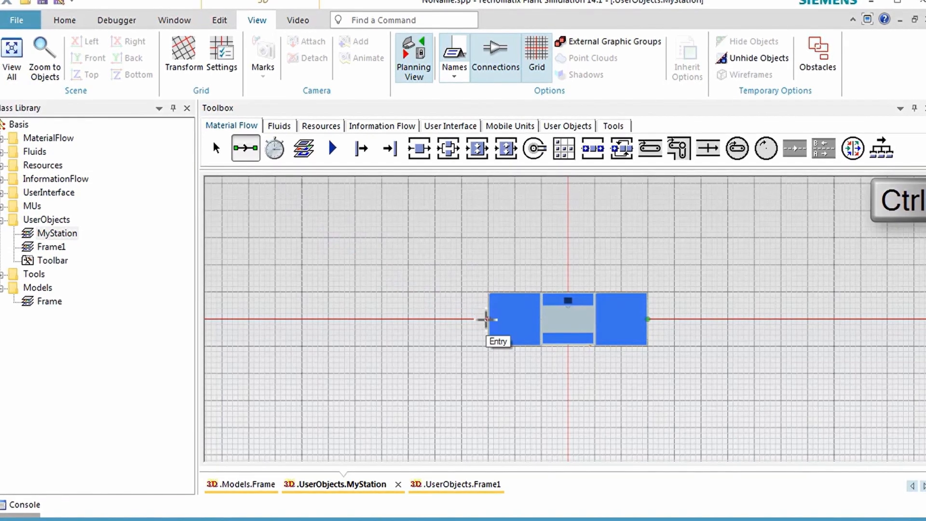
{"action": "left_click", "coordinate": [488, 319], "text": "ctrl"}
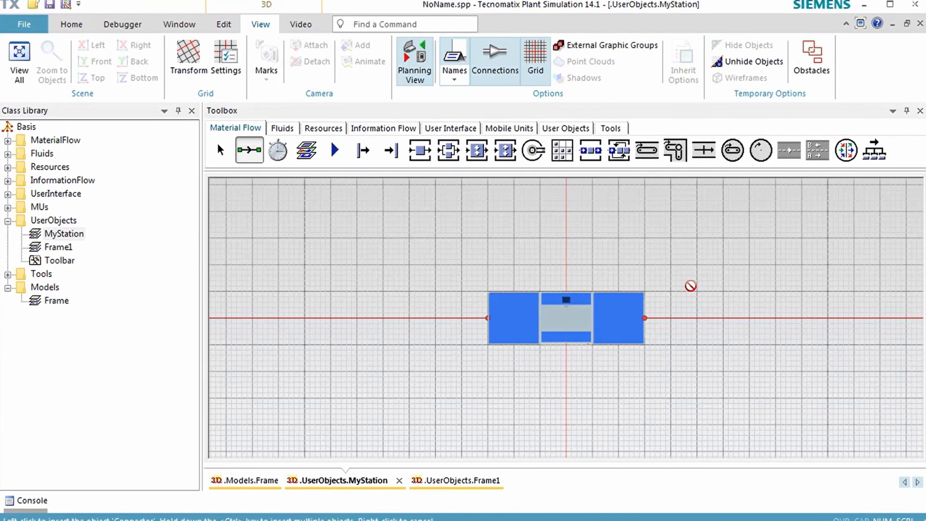
- Create a fence shape 6 m wide and 3 m deep in the deco graphic group
{"action": "left_click", "coordinate": [231, 29]}
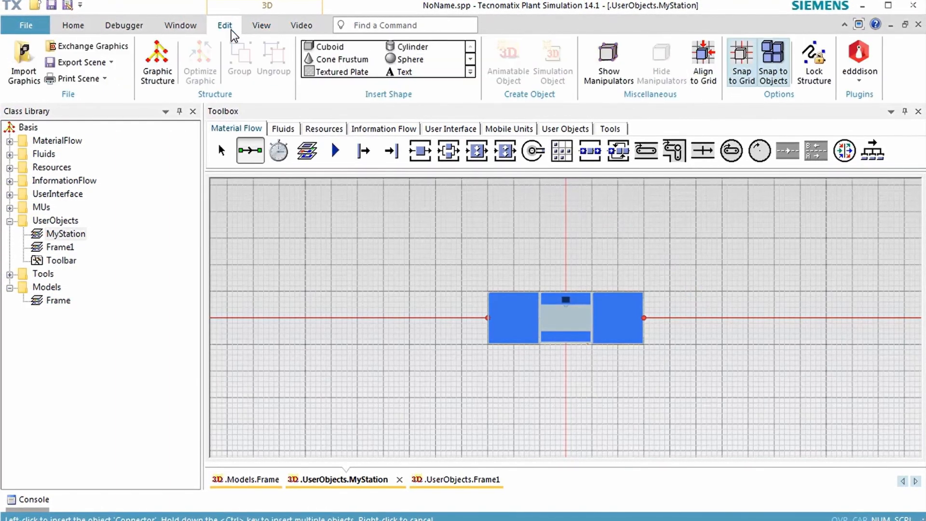
{"action": "left_click", "coordinate": [471, 72]}
{"action": "left_click", "coordinate": [339, 101]}
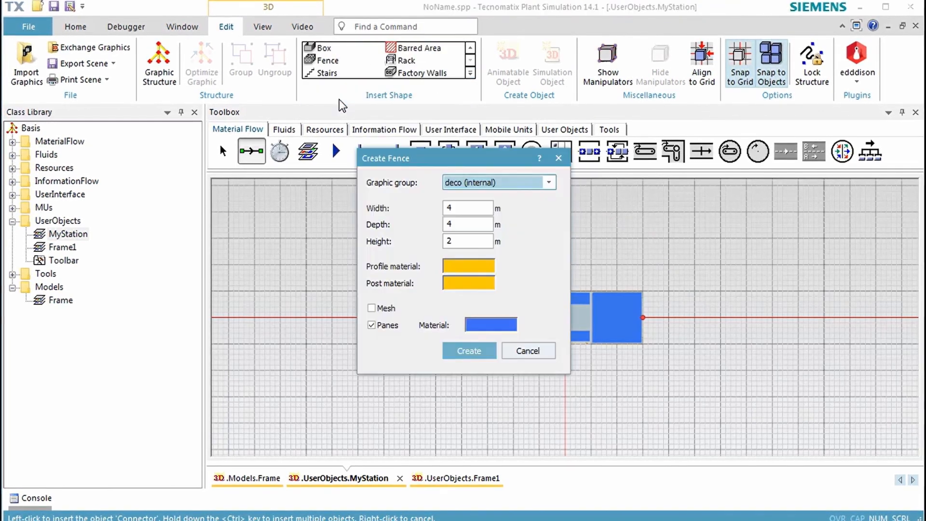
{"action": "left_click", "coordinate": [481, 211]}
{"action": "double_click", "coordinate": [480, 211]}
{"action": "type", "text": "6"}
{"action": "left_click", "coordinate": [473, 223]}
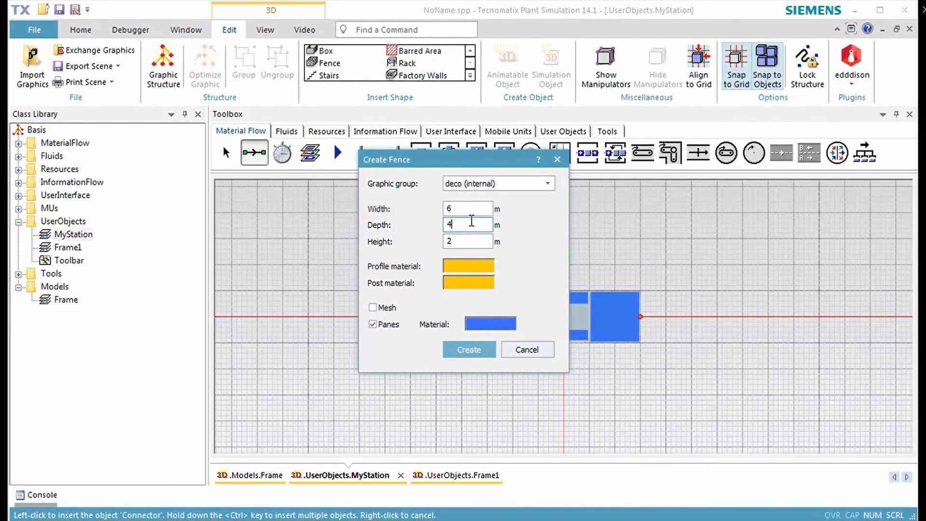
{"action": "key", "text": "BackSpace"}
{"action": "type", "text": "3"}
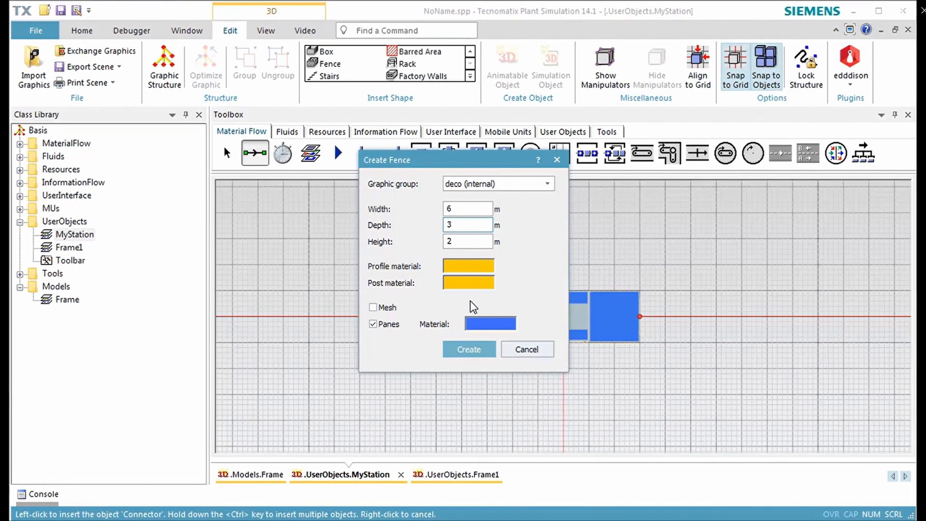
{"action": "left_click", "coordinate": [468, 350]}
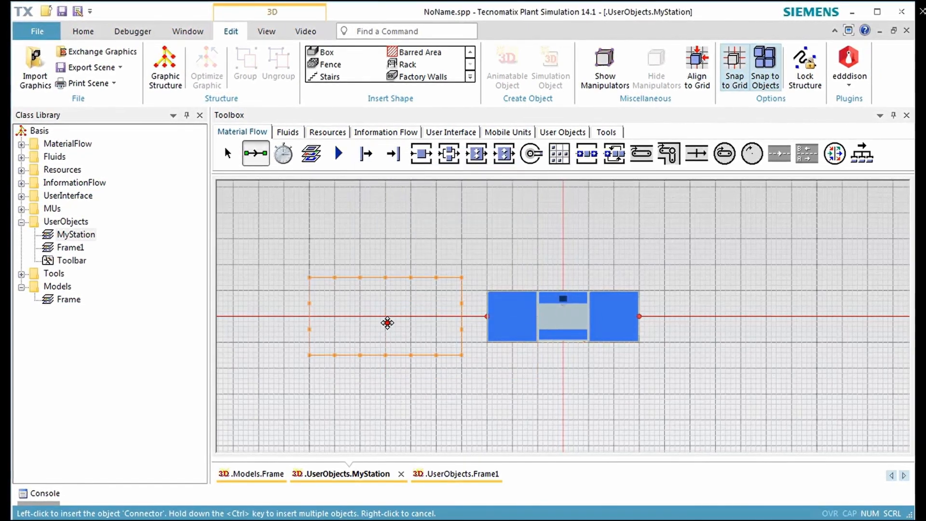
- Place the fence on the horizontal axis and shift it along X until it encloses the station and both buffers
{"action": "left_click", "coordinate": [405, 322]}
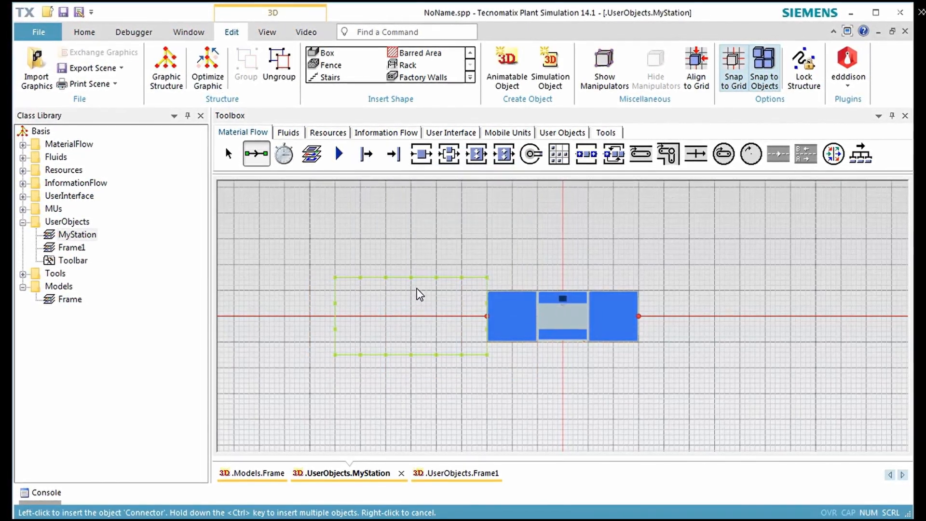
{"action": "key", "text": "shift+Right"}
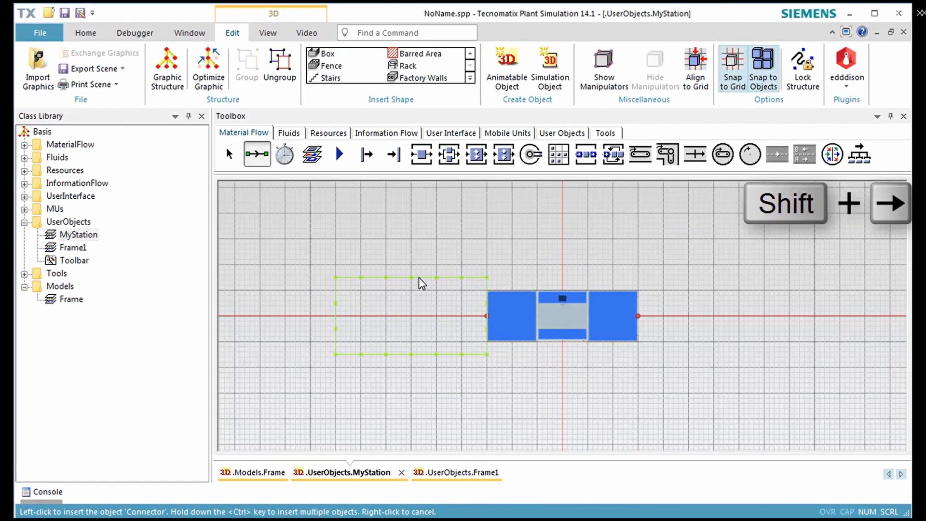
{"action": "key", "text": "shift+Right"}
{"action": "key", "text": "shift+Right"}
{"action": "key", "text": "shift+Right"}
{"action": "key", "text": "shift+Right"}
{"action": "key", "text": "shift+Right"}
{"action": "key", "text": "shift+Right"}
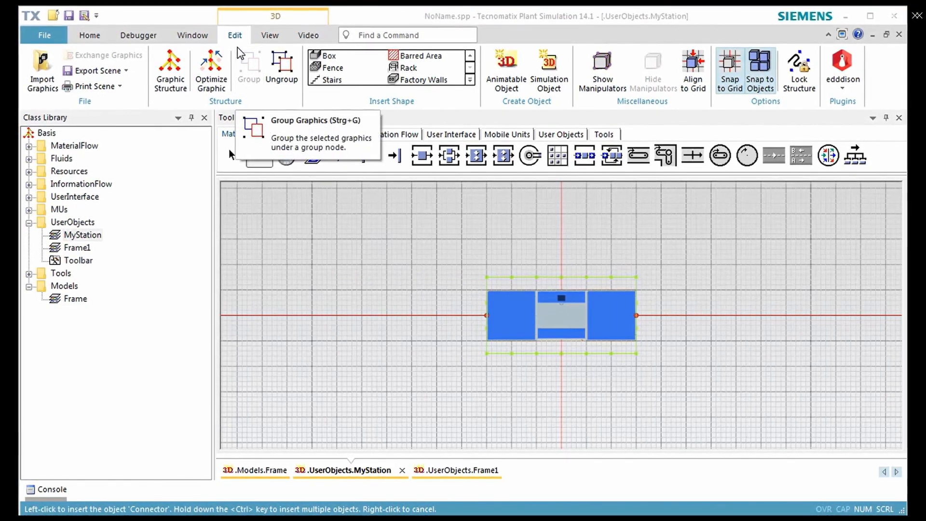
- Leave the planning view and delete the middle fence pane in front of the entry interface
{"action": "left_click", "coordinate": [269, 36]}
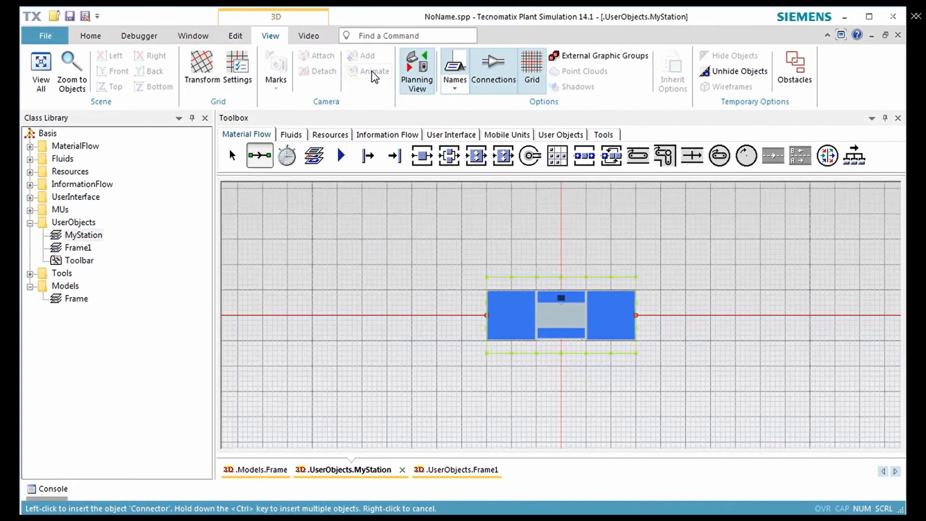
{"action": "left_click", "coordinate": [409, 86]}
{"action": "middle_click_drag", "start_coordinate": [444, 372], "coordinate": [554, 297]}
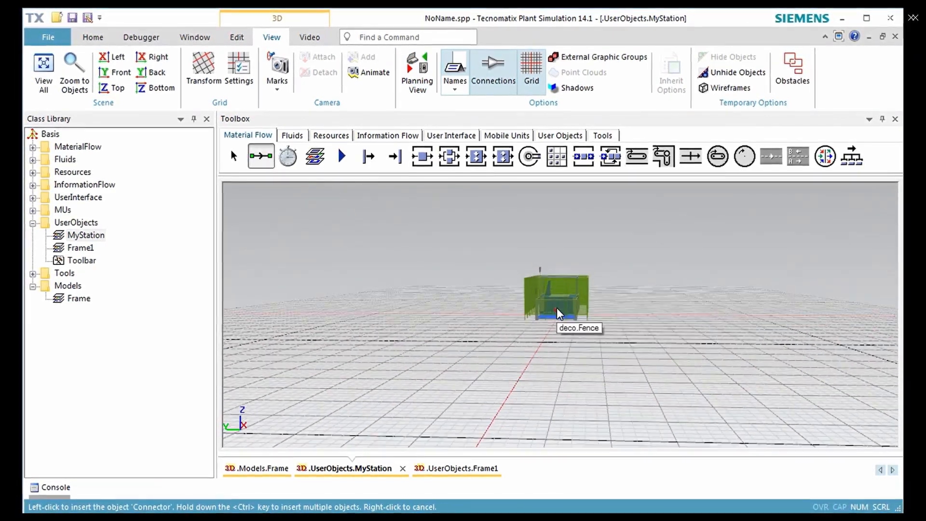
{"action": "scroll", "coordinate": [559, 304], "scroll_direction": "up", "scroll_amount": 6}
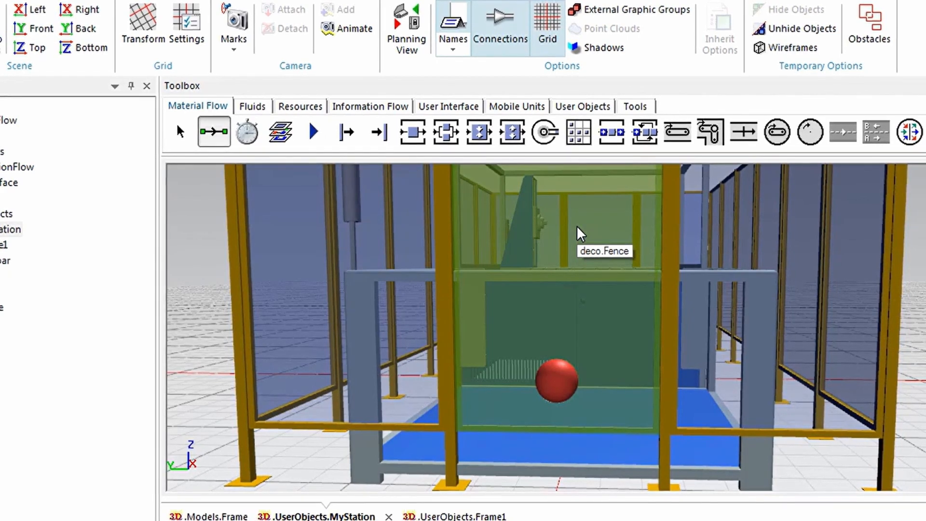
{"action": "key", "text": "Delete"}
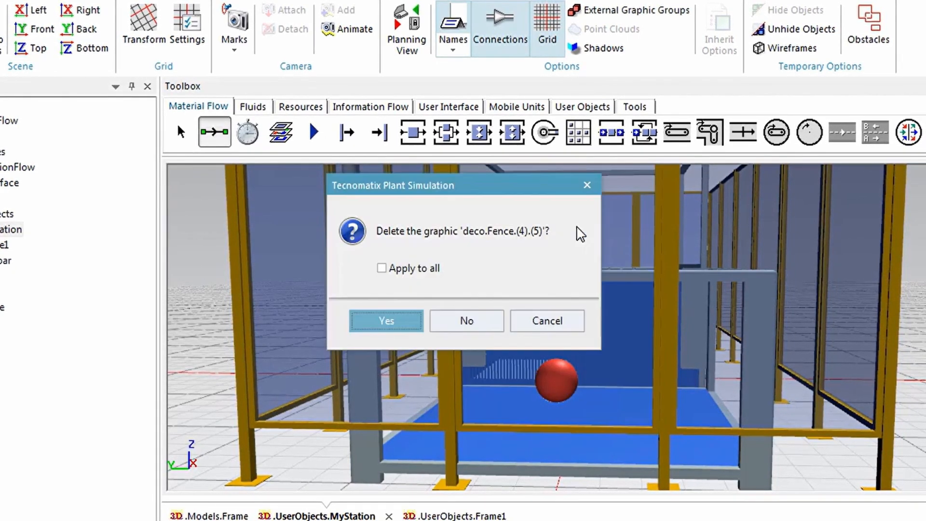
{"action": "left_click", "coordinate": [418, 326]}
- Delete the middle fence pane at the opposite end, in front of the exit interface
{"action": "middle_click_drag", "start_coordinate": [917, 451], "coordinate": [649, 442]}
{"action": "left_click", "coordinate": [606, 364]}
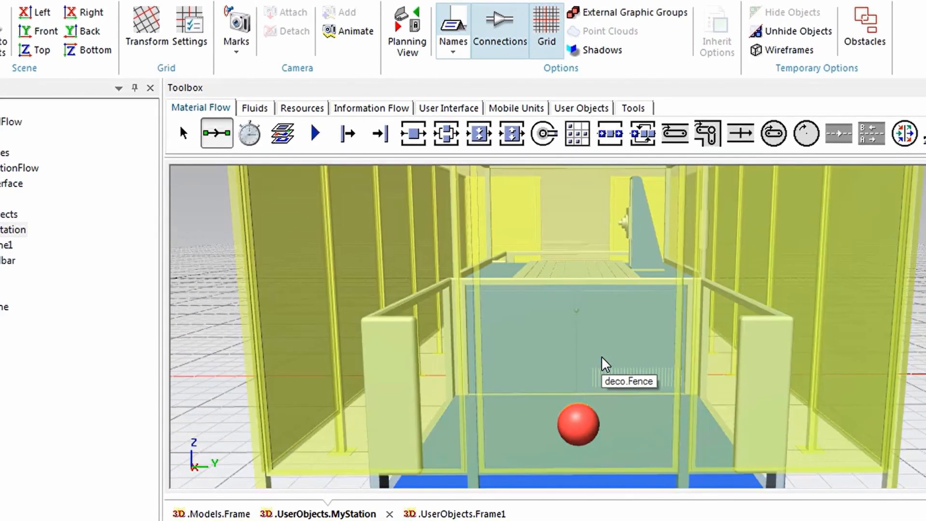
{"action": "left_click", "coordinate": [602, 357]}
{"action": "left_click", "coordinate": [602, 357]}
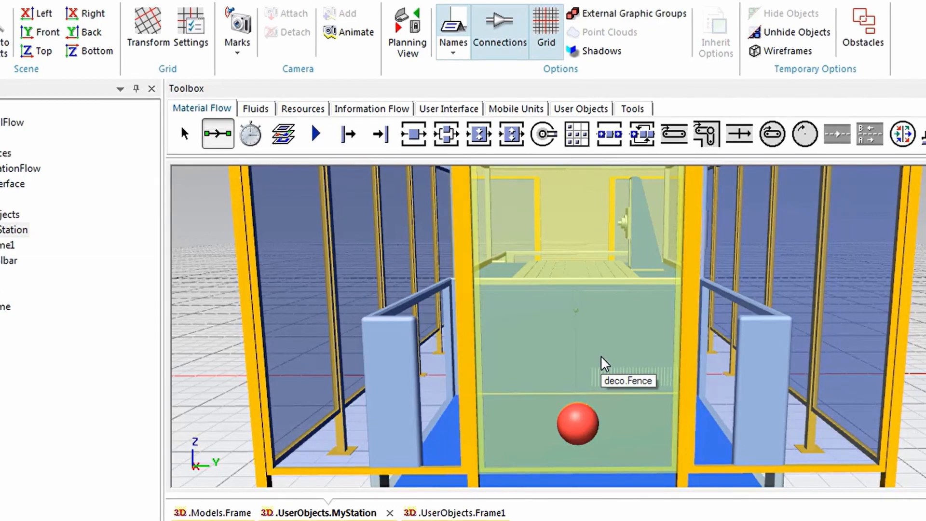
{"action": "key", "text": "Delete"}
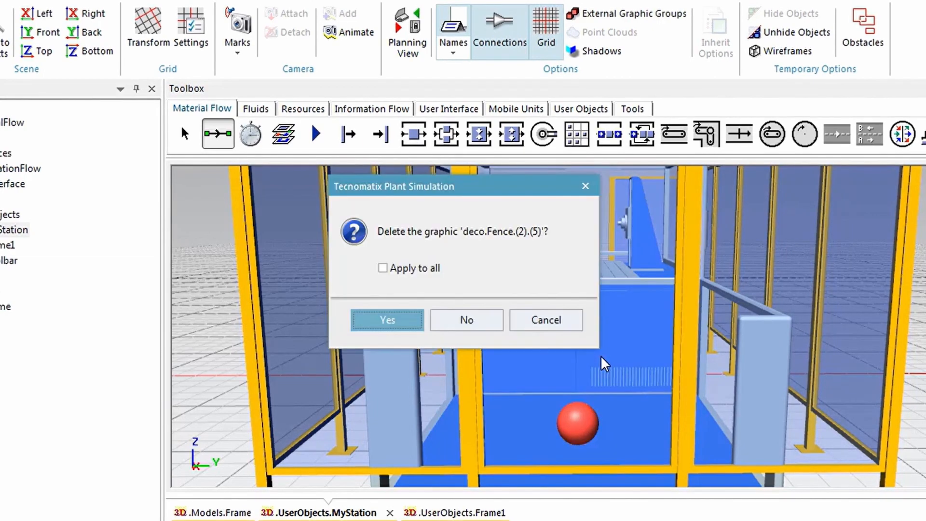
{"action": "left_click", "coordinate": [411, 321]}
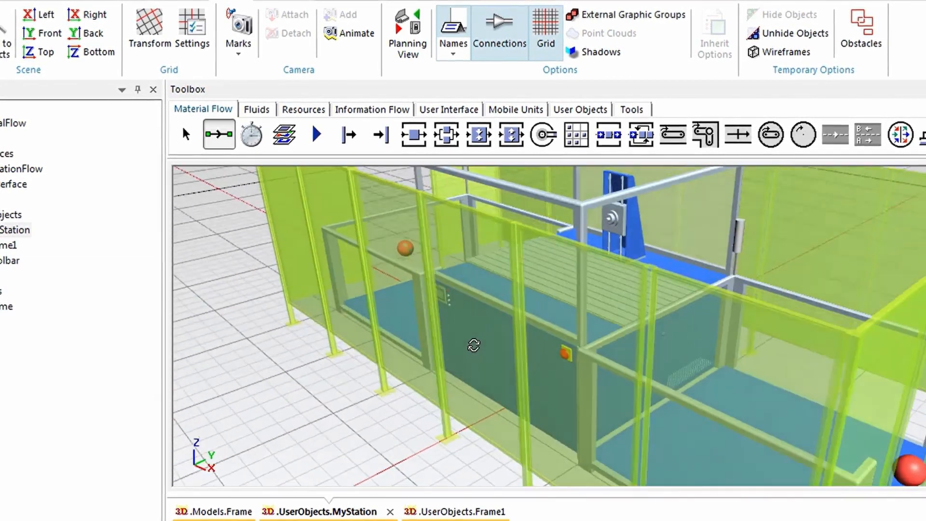
- Insert a Method object on the grid just behind the fenced station
{"action": "middle_click_drag", "start_coordinate": [474, 345], "coordinate": [528, 395]}
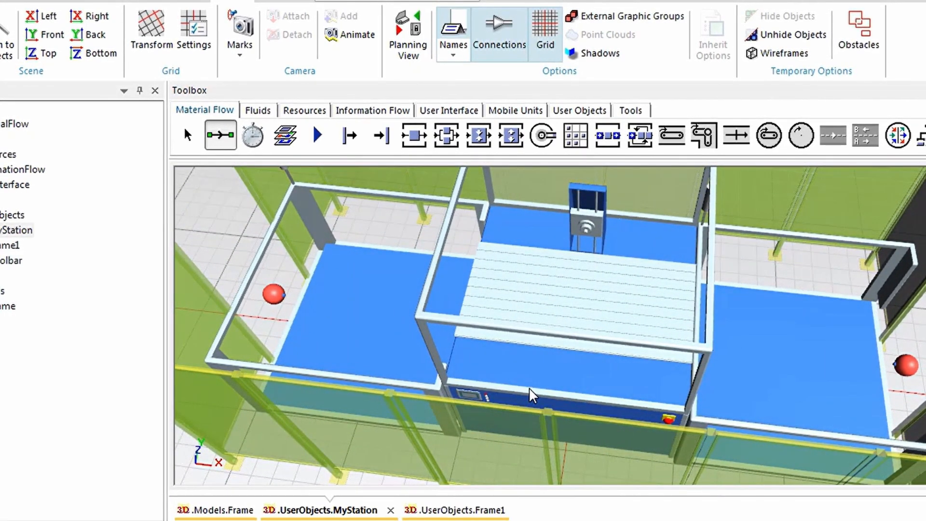
{"action": "left_click", "coordinate": [530, 395]}
{"action": "scroll", "coordinate": [531, 396], "scroll_direction": "down", "scroll_amount": 5}
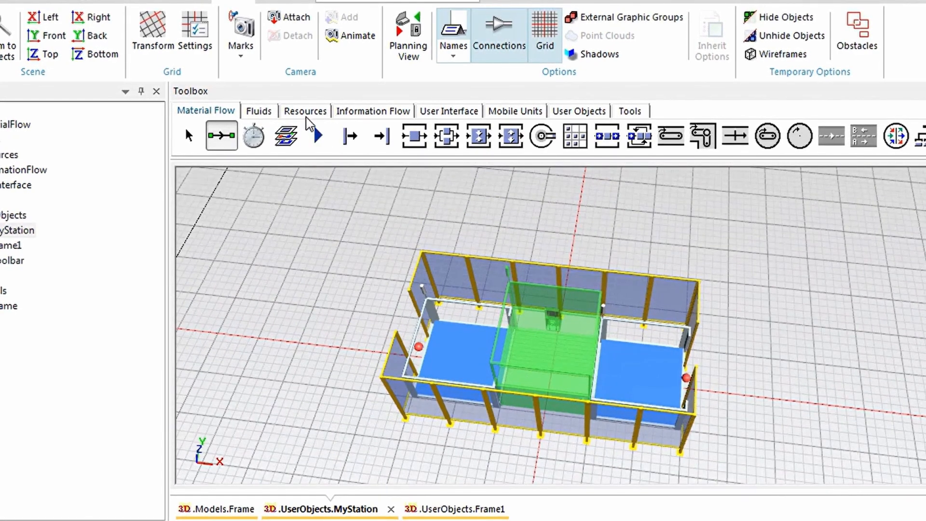
{"action": "left_click", "coordinate": [357, 110]}
{"action": "left_click", "coordinate": [222, 136]}
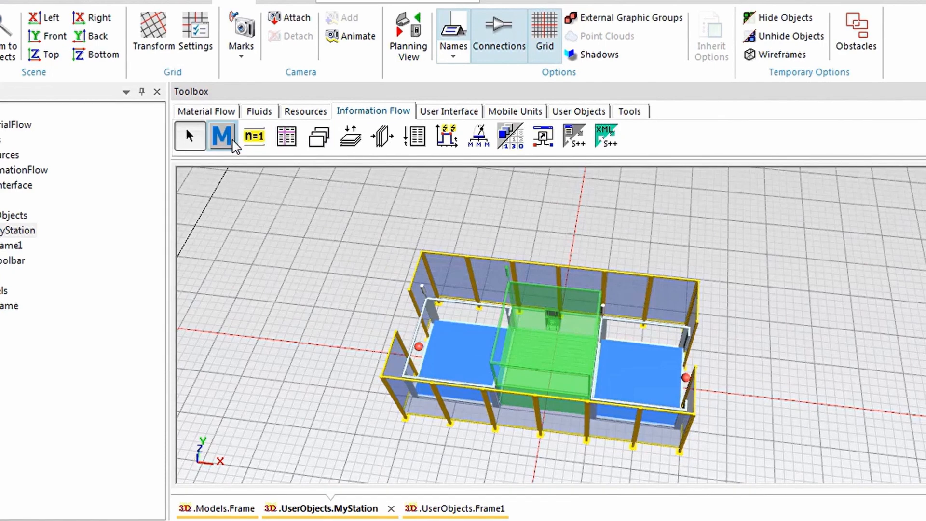
{"action": "left_click", "coordinate": [494, 230]}
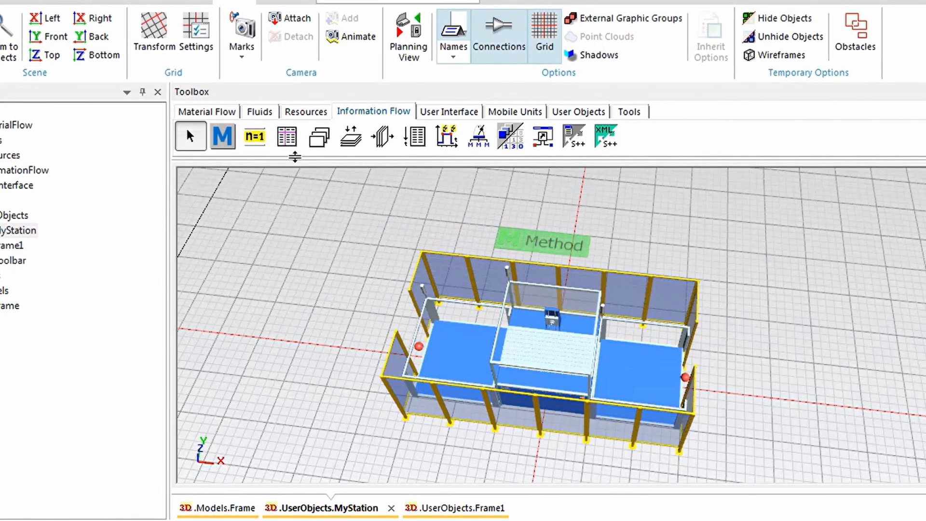
- Insert a Variable beside the Method behind the fence and a TableFile on the grid beyond the fenced station
{"action": "left_click", "coordinate": [259, 140]}
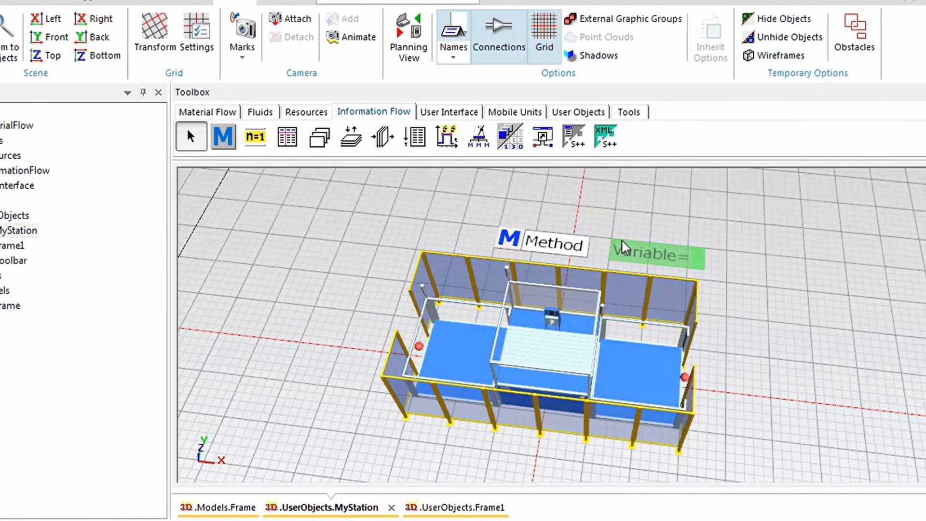
{"action": "left_click", "coordinate": [300, 141]}
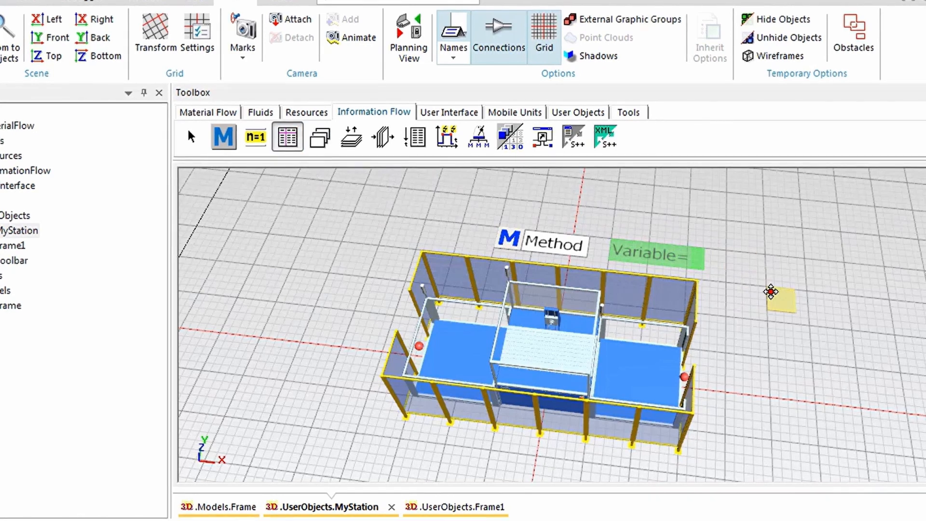
{"action": "left_click", "coordinate": [770, 292]}
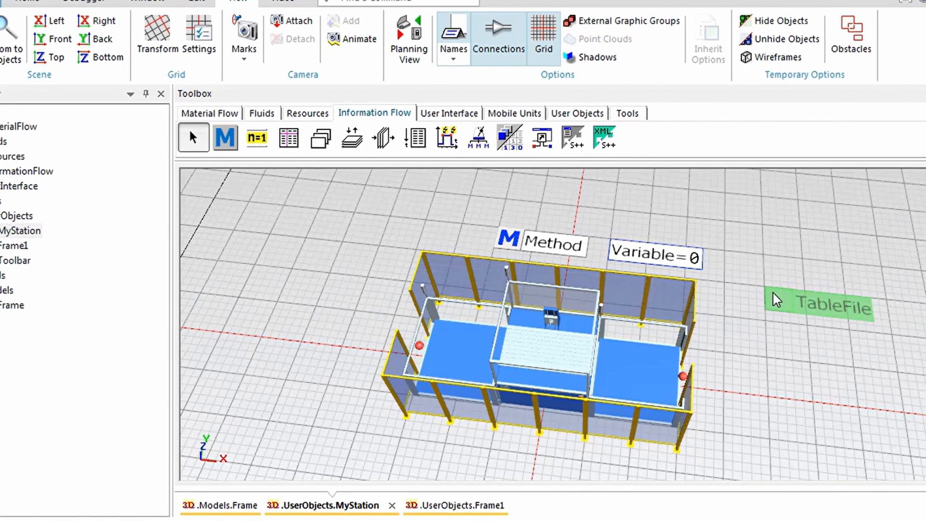
- In MyStation's 3D properties, make the default graphic group invisible and enable showing the frame's content
{"action": "right_click", "coordinate": [824, 377]}
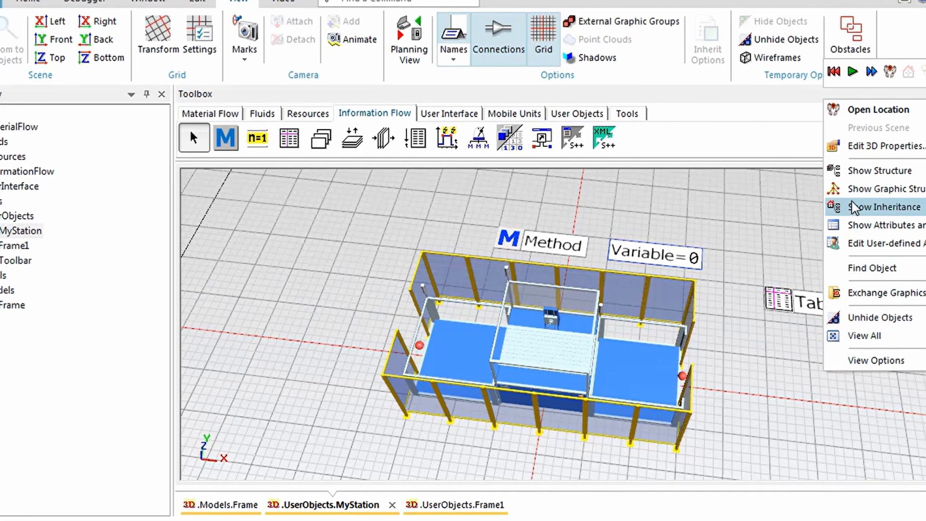
{"action": "left_click", "coordinate": [852, 148]}
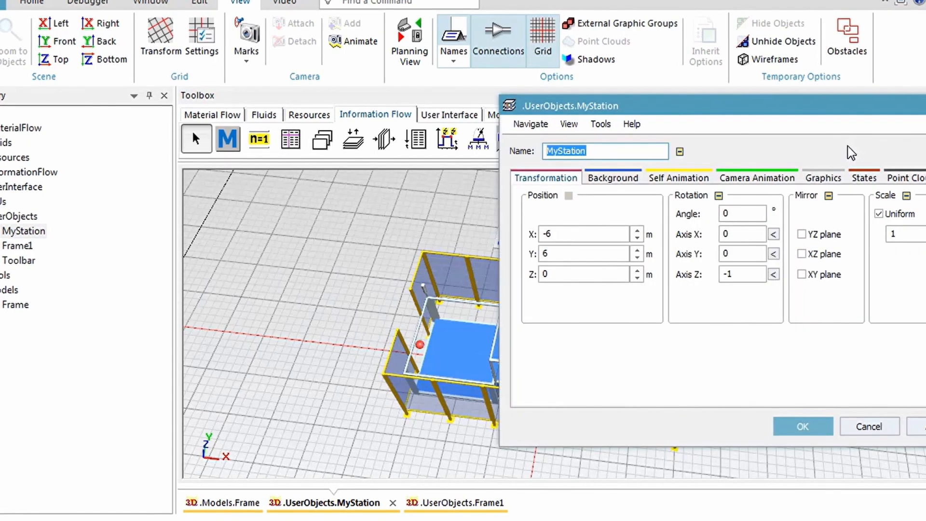
{"action": "left_click", "coordinate": [815, 179]}
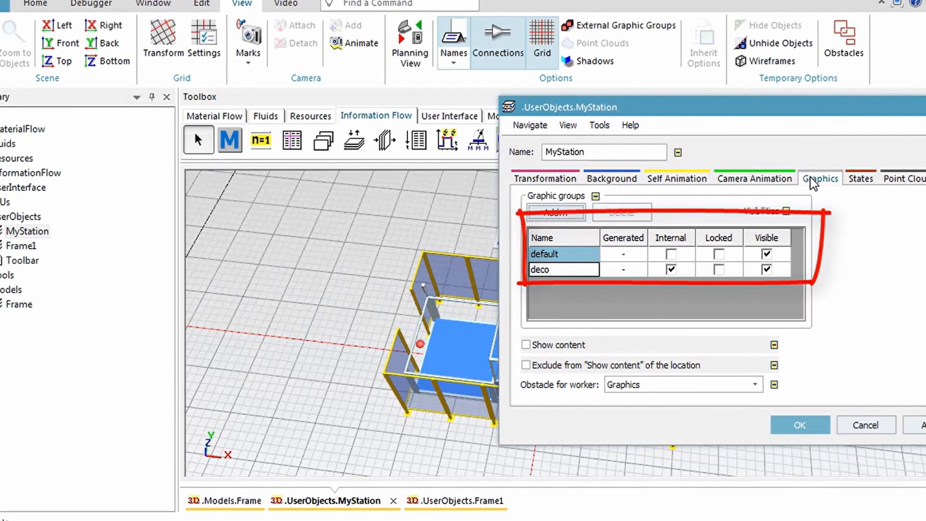
{"action": "left_click", "coordinate": [765, 254]}
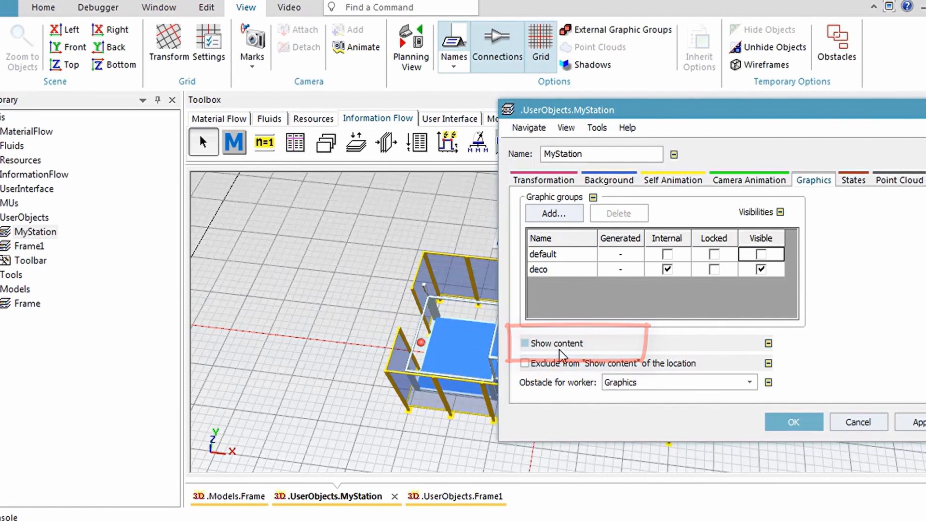
{"action": "left_click", "coordinate": [554, 343]}
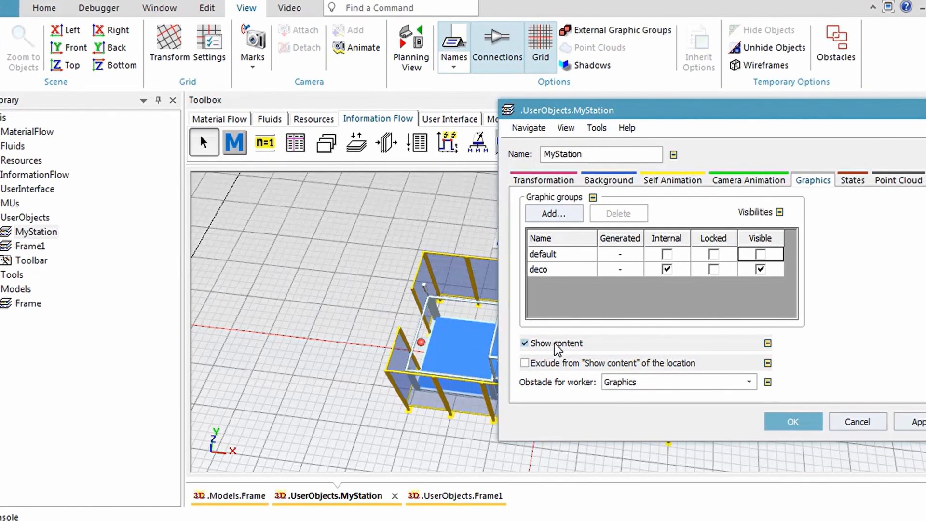
{"action": "left_click", "coordinate": [787, 416]}
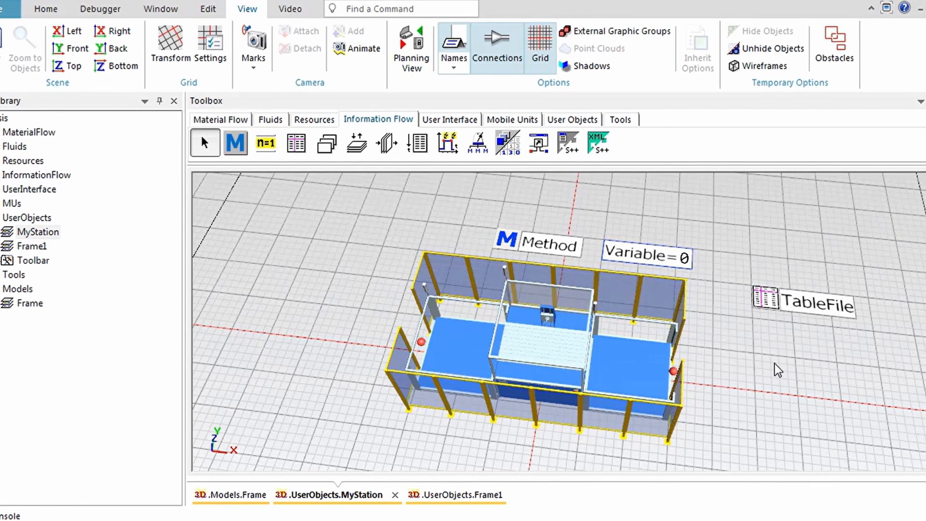
- Examine the TableFile's 3D graphics settings for showing content and being excluded from it, leaving them as they are
{"action": "left_click", "coordinate": [764, 302]}
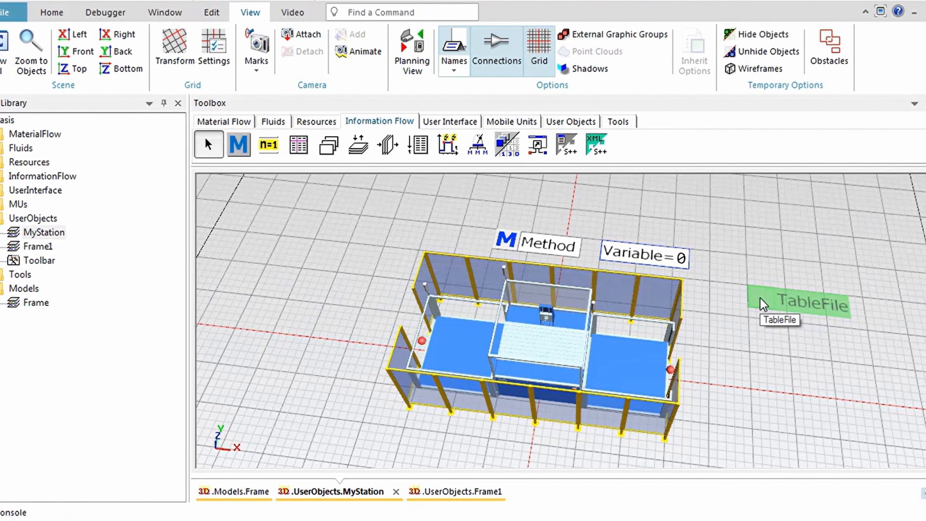
{"action": "right_click", "coordinate": [760, 298]}
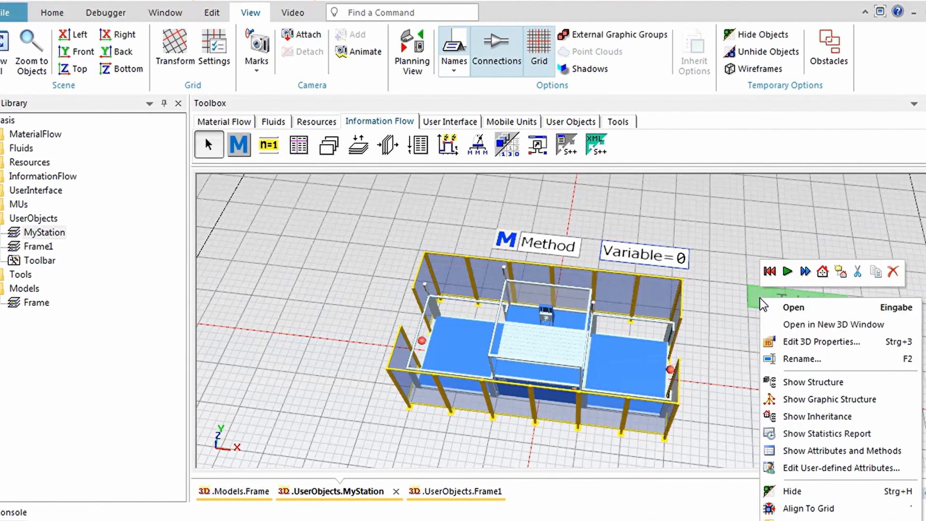
{"action": "left_click", "coordinate": [774, 340]}
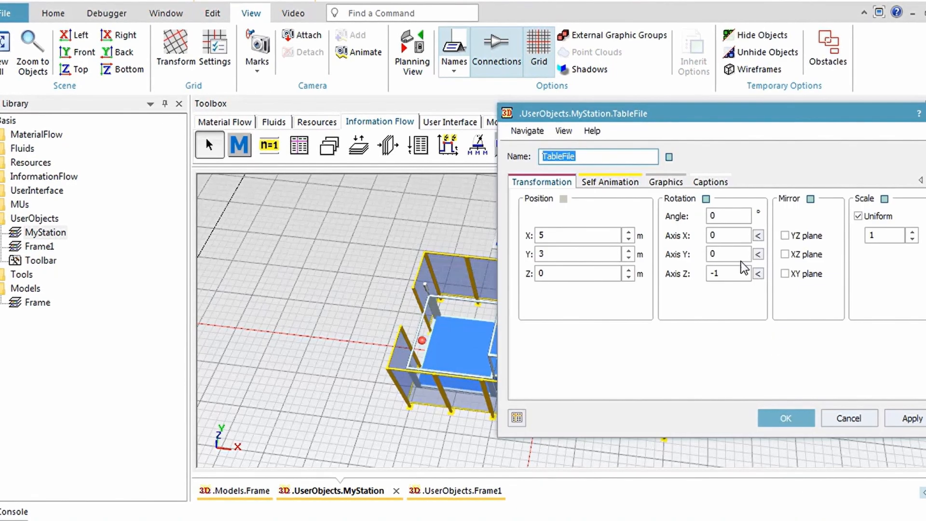
{"action": "left_click", "coordinate": [676, 187]}
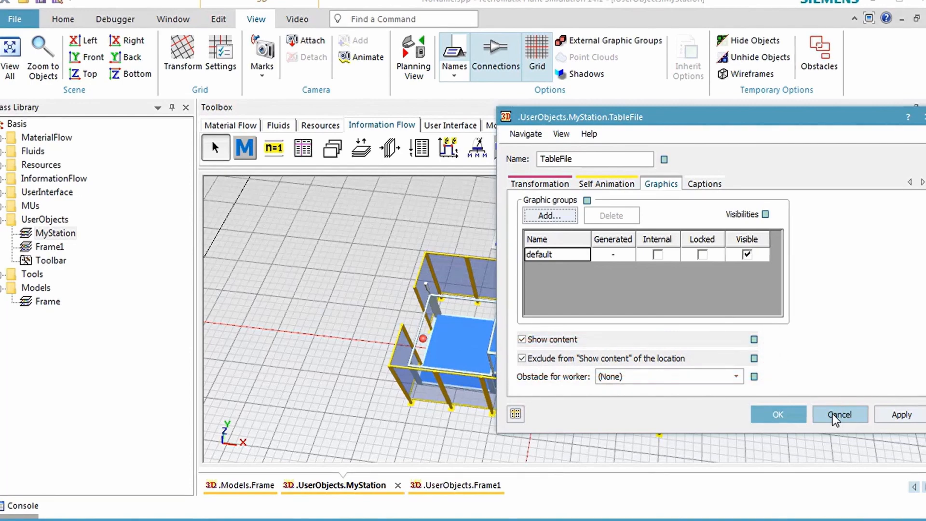
{"action": "left_click", "coordinate": [839, 415]}
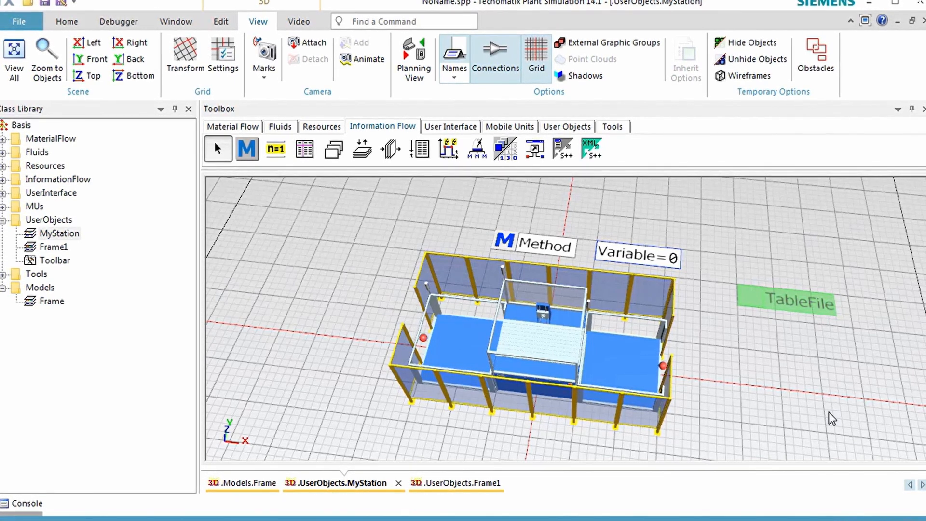
- Insert a Display in front of the fence, link it to the Station and check its data path Station.statNumIn
{"action": "left_click", "coordinate": [462, 128]}
{"action": "left_click", "coordinate": [276, 148]}
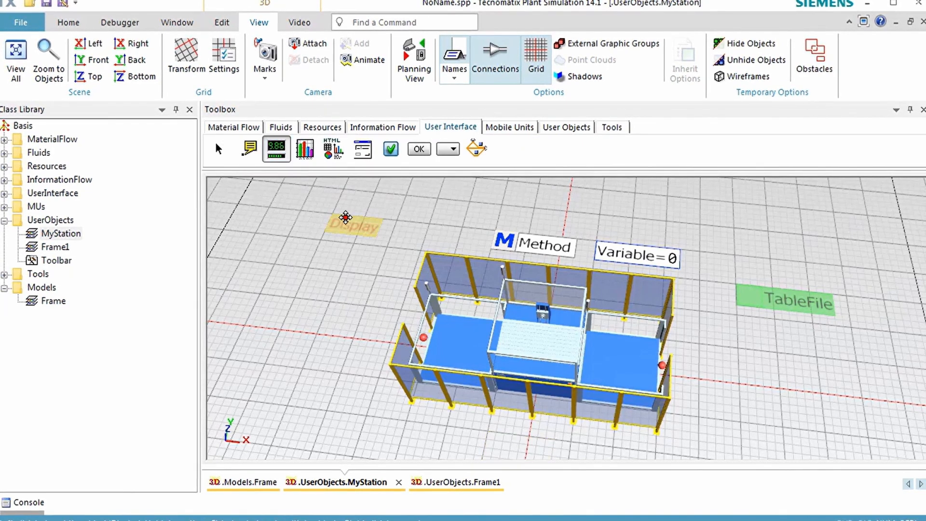
{"action": "left_click", "coordinate": [495, 437]}
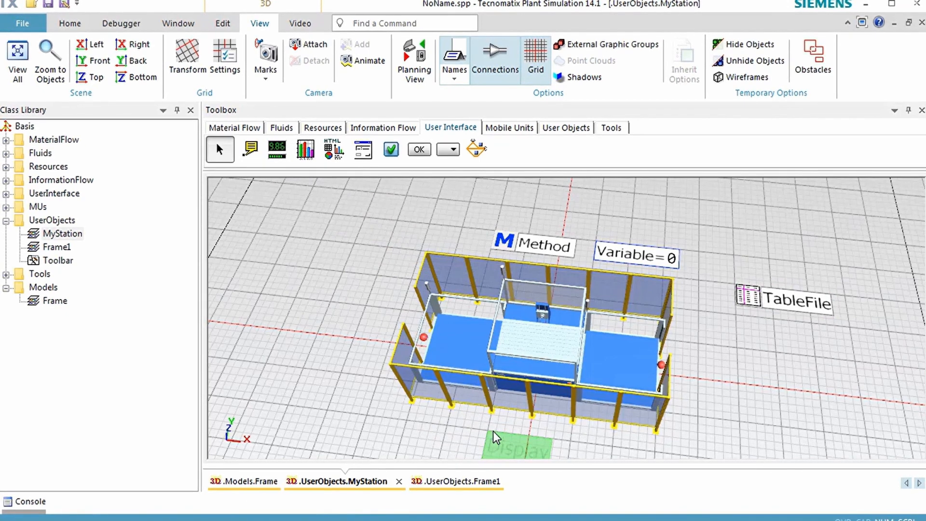
{"action": "left_click_drag", "start_coordinate": [531, 346], "coordinate": [512, 445]}
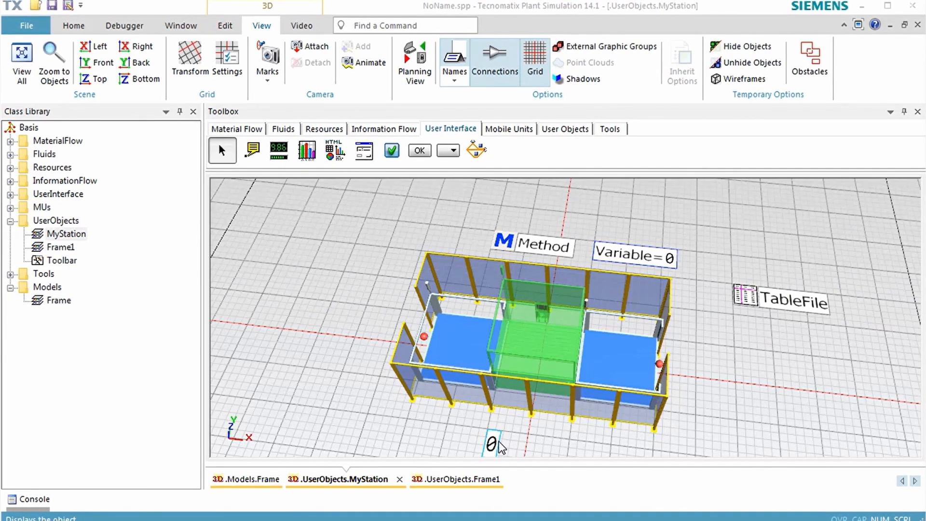
{"action": "left_click", "coordinate": [494, 441]}
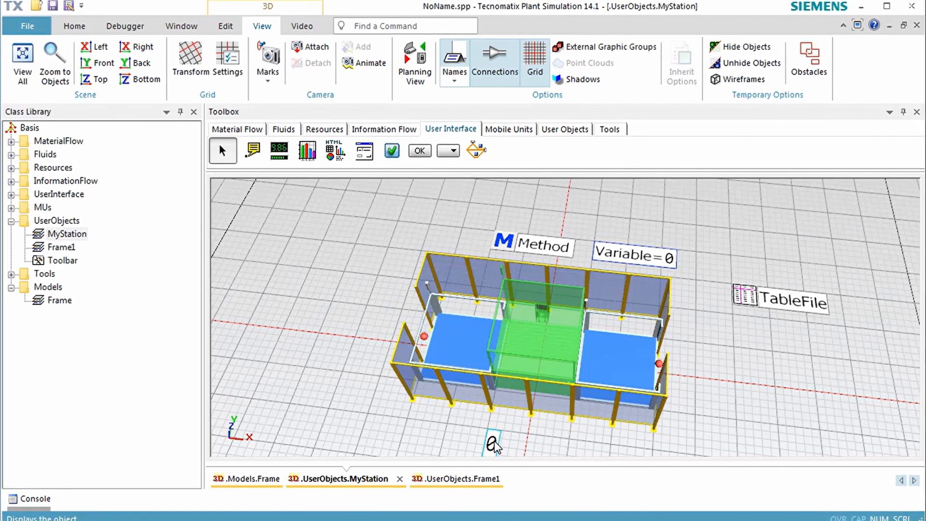
{"action": "double_click", "coordinate": [493, 443]}
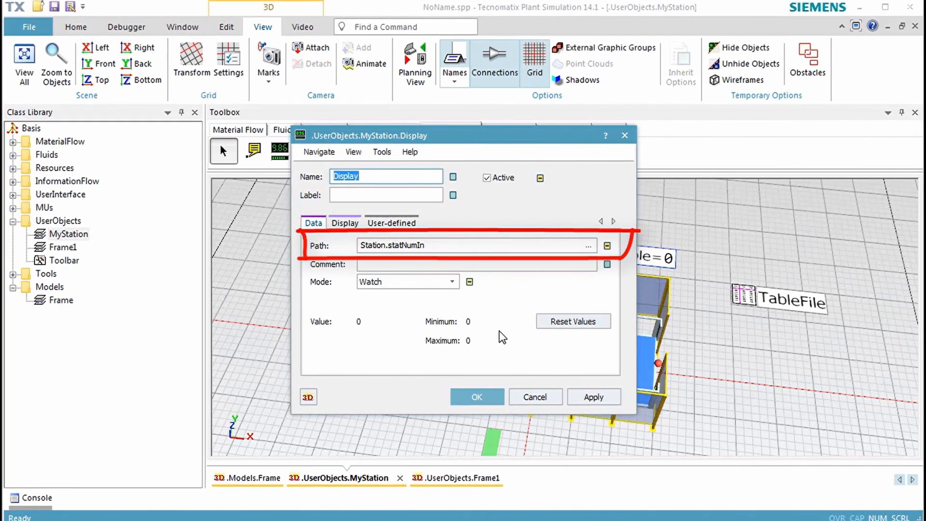
{"action": "left_click", "coordinate": [528, 399]}
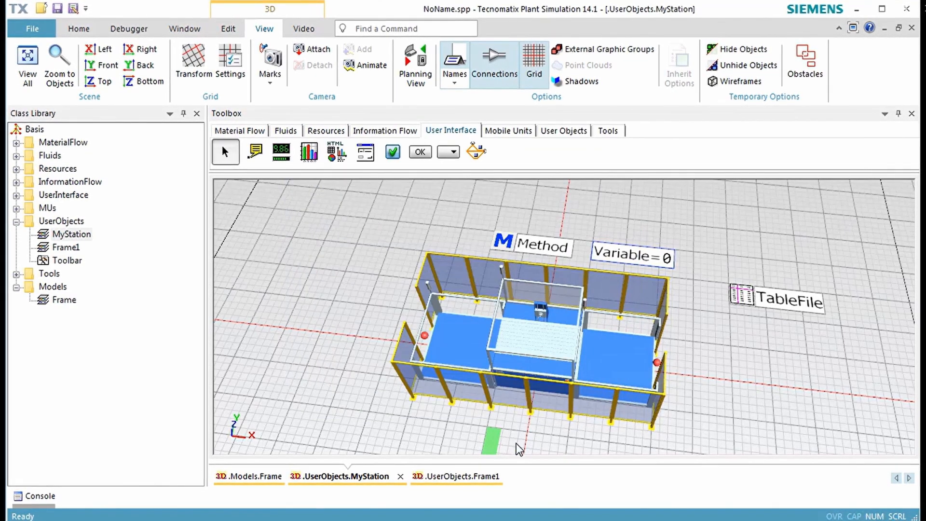
- Stand the Display upright by rotating it 90° about the X axis in its 3D properties
{"action": "right_click", "coordinate": [495, 445]}
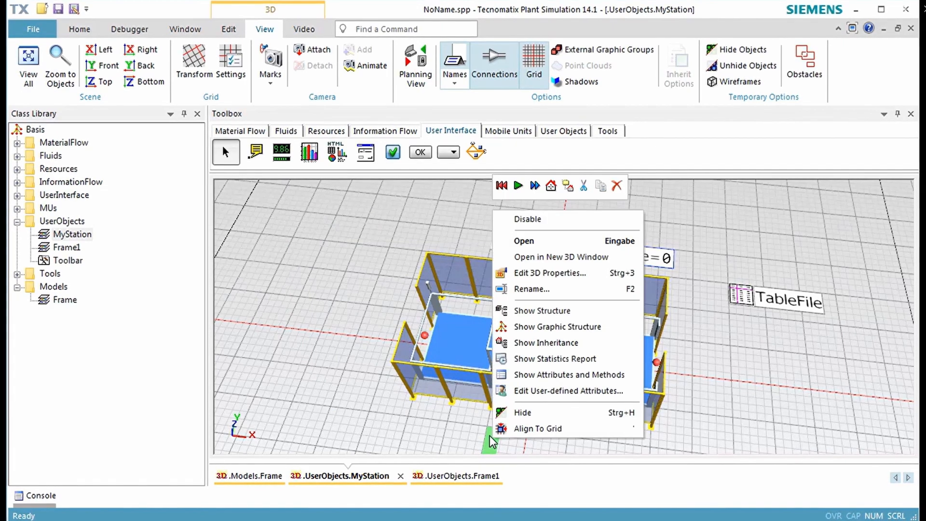
{"action": "left_click", "coordinate": [533, 277]}
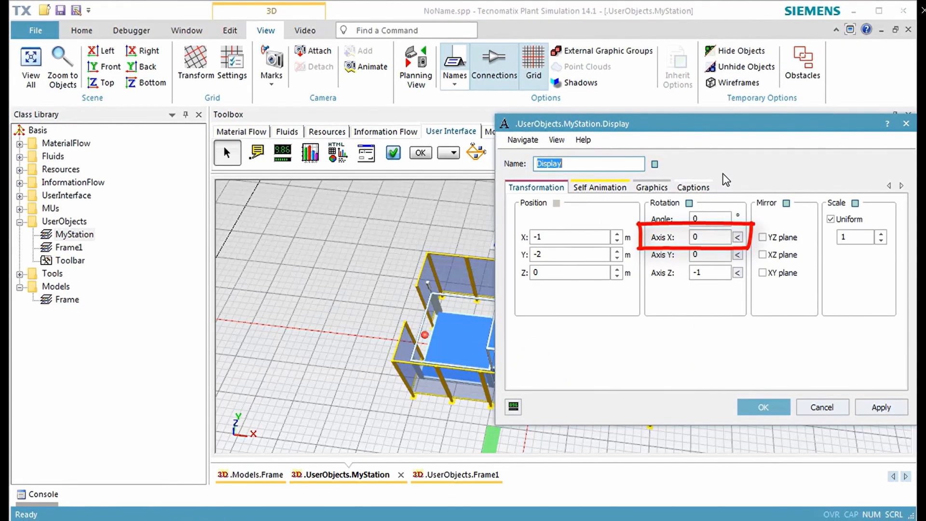
{"action": "left_click", "coordinate": [736, 238]}
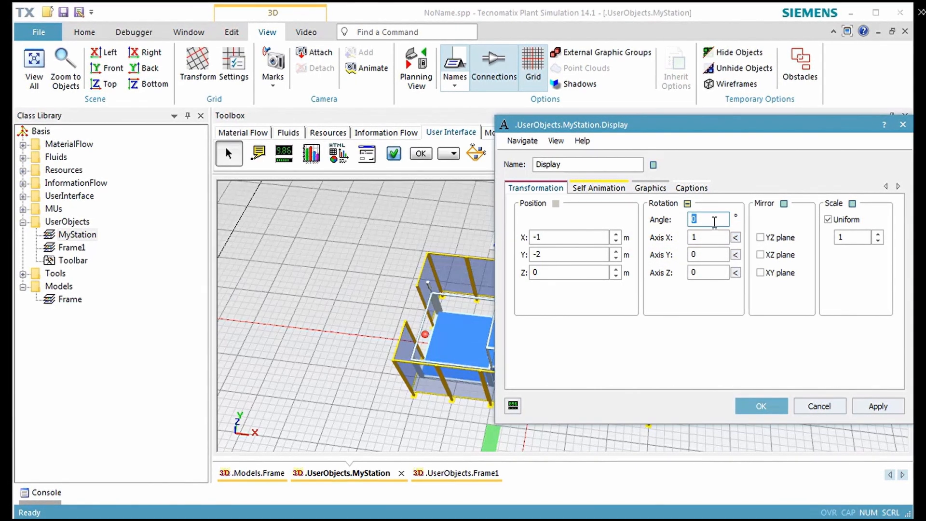
{"action": "type", "text": "90"}
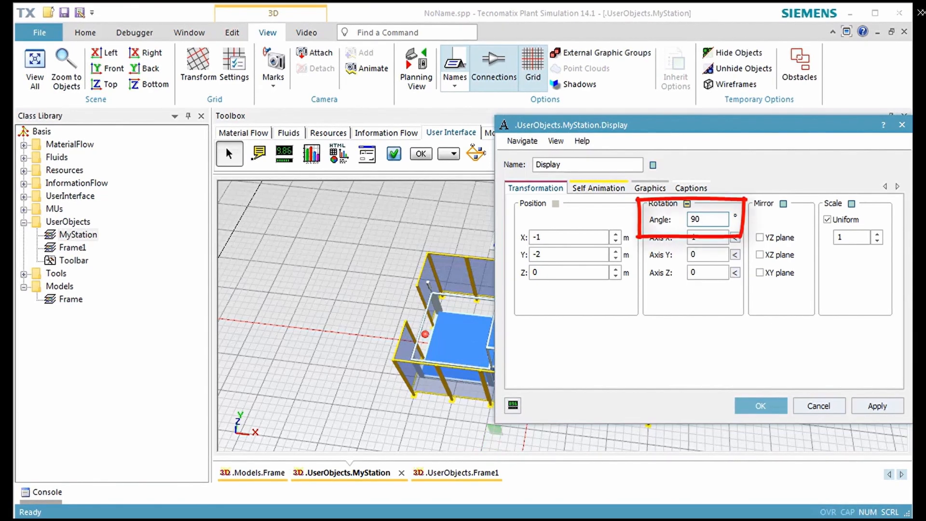
{"action": "left_click", "coordinate": [873, 405]}
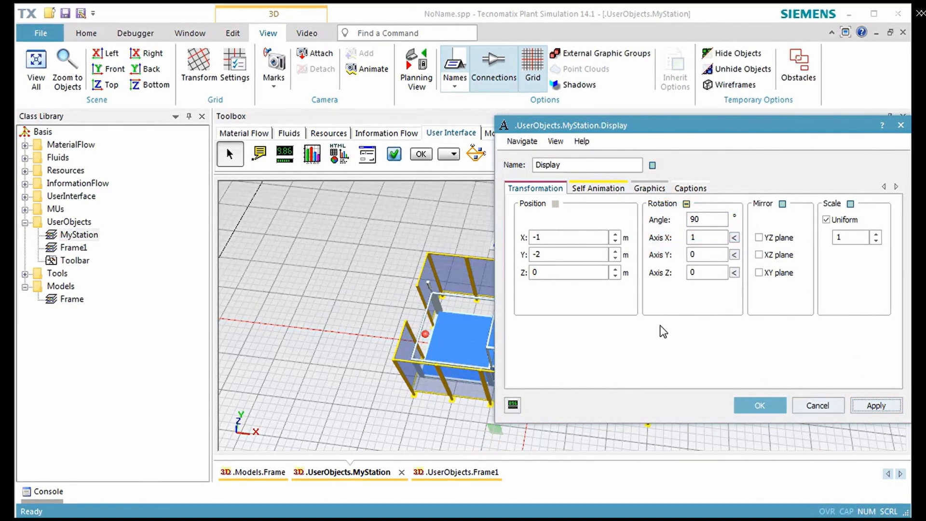
- Position the Display against the front of the station at X -0.88 m, Y -1.51 m and Z 2 m
{"action": "double_click", "coordinate": [570, 273]}
{"action": "type", "text": "2"}
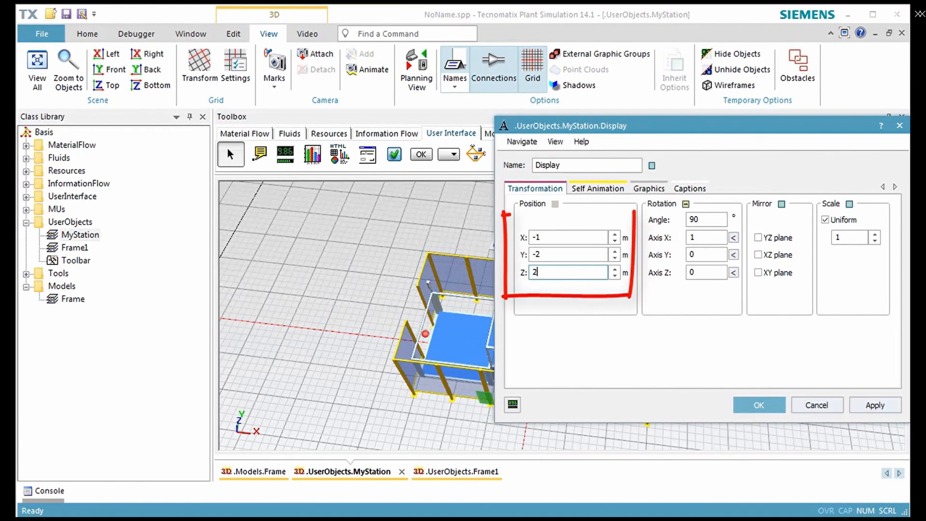
{"action": "left_click", "coordinate": [568, 257]}
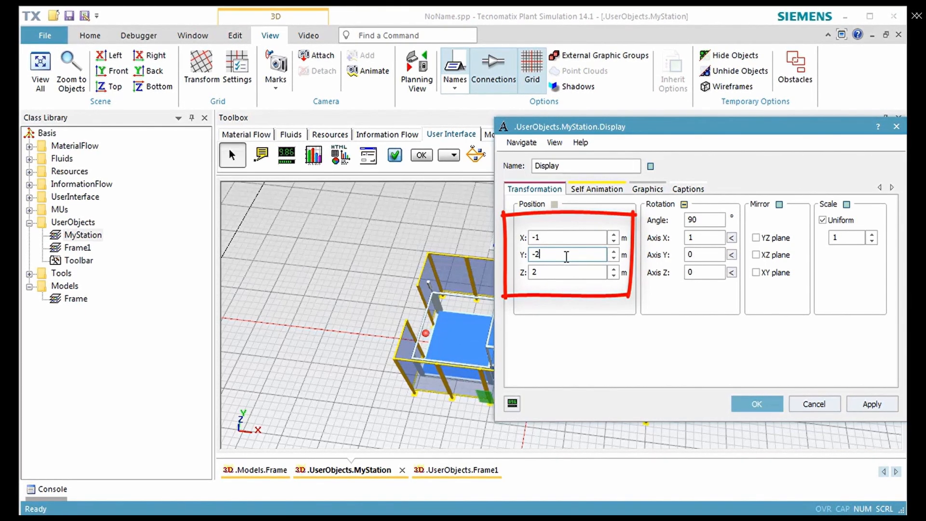
{"action": "scroll", "coordinate": [567, 257], "scroll_direction": "up", "scroll_amount": 2, "text": "ctrl"}
{"action": "scroll", "coordinate": [566, 257], "scroll_direction": "up", "scroll_amount": 15, "text": "ctrl"}
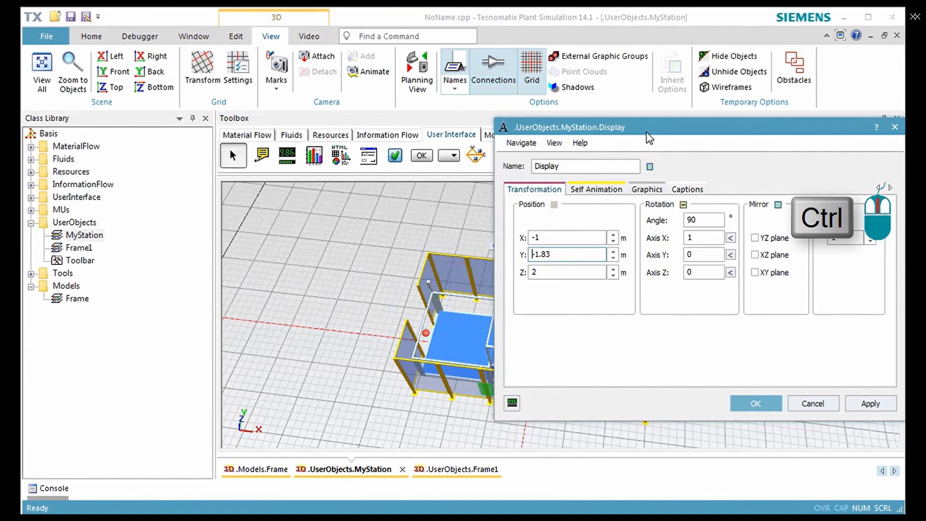
{"action": "left_click_drag", "start_coordinate": [649, 127], "coordinate": [695, 132]}
{"action": "scroll", "coordinate": [622, 261], "scroll_direction": "up", "scroll_amount": 10, "text": "ctrl"}
{"action": "scroll", "coordinate": [622, 260], "scroll_direction": "up", "scroll_amount": 19, "text": "ctrl"}
{"action": "scroll", "coordinate": [624, 261], "scroll_direction": "up", "scroll_amount": 3, "text": "ctrl"}
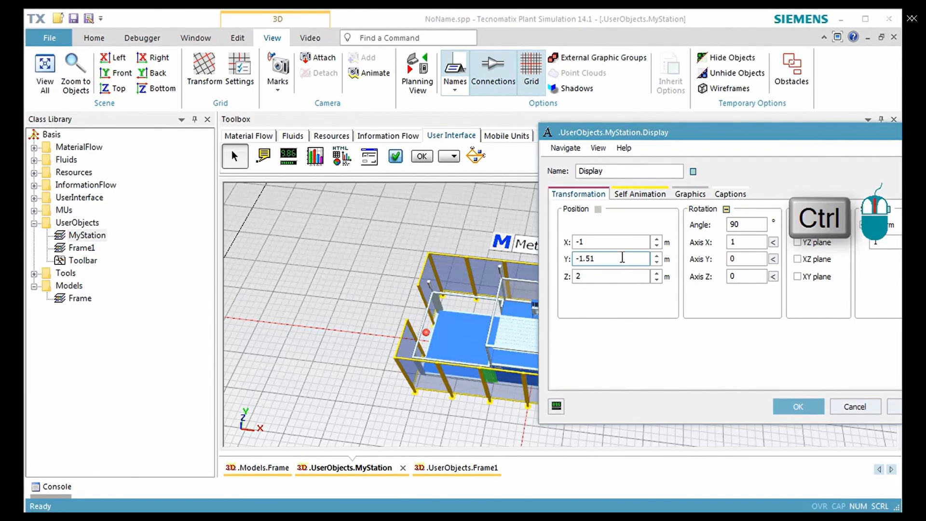
{"action": "scroll", "coordinate": [614, 243], "scroll_direction": "up", "scroll_amount": 4, "text": "ctrl"}
{"action": "scroll", "coordinate": [614, 243], "scroll_direction": "up", "scroll_amount": 8, "text": "ctrl"}
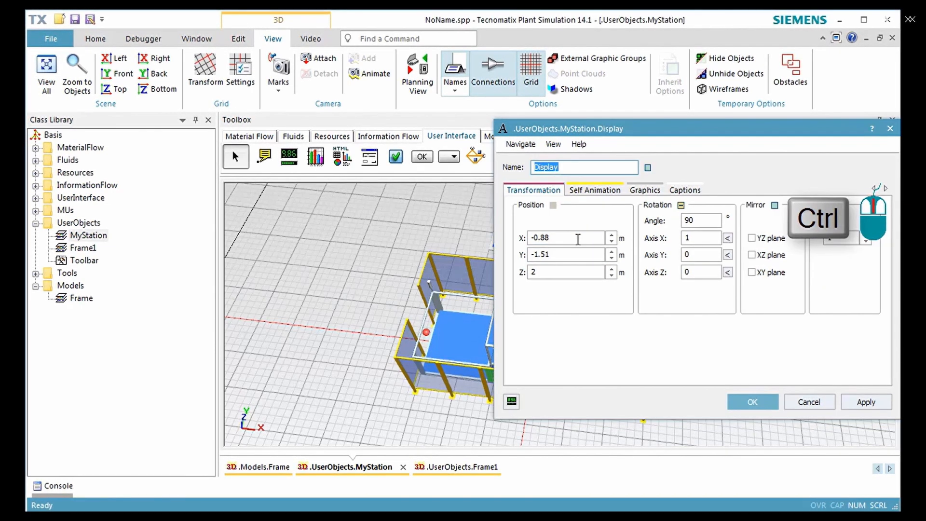
- Turn off the Display's exclusion from the location's "Show content" and accept its 3D properties
{"action": "left_click", "coordinate": [644, 189]}
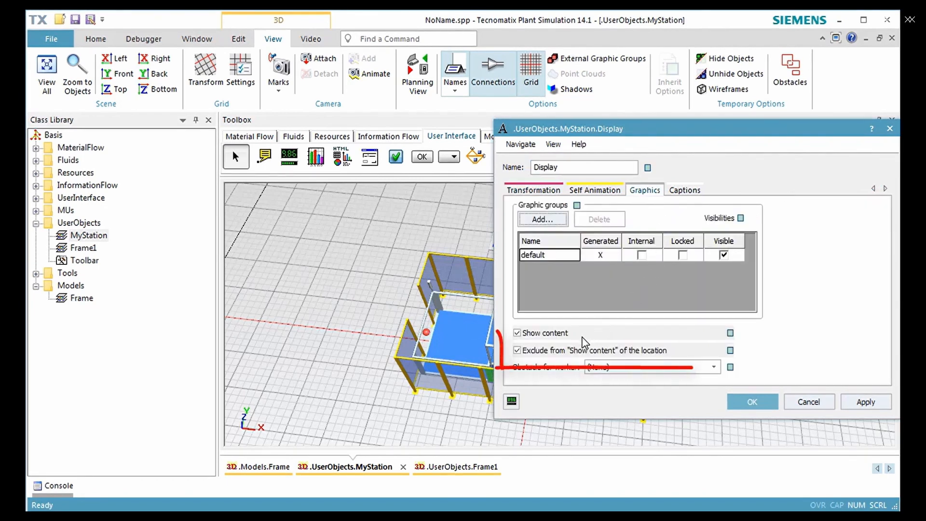
{"action": "left_click", "coordinate": [565, 351]}
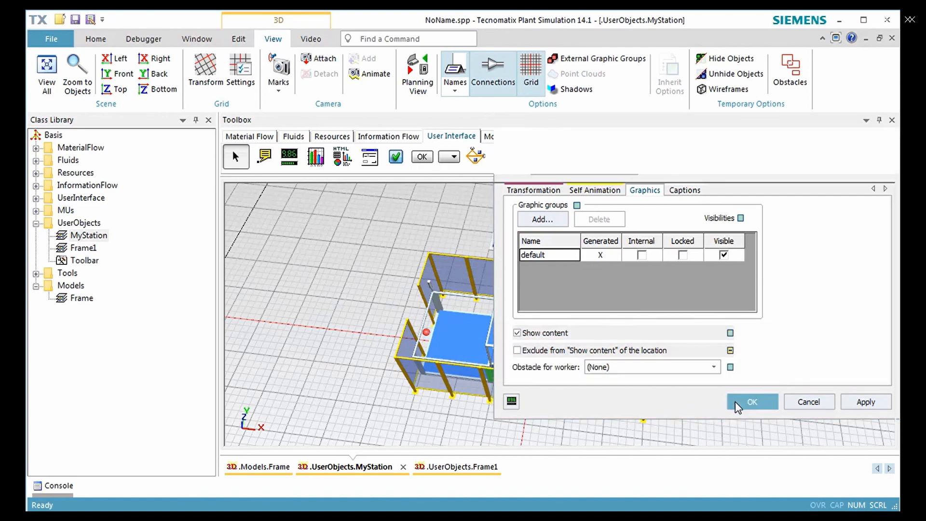
{"action": "left_click", "coordinate": [752, 401]}
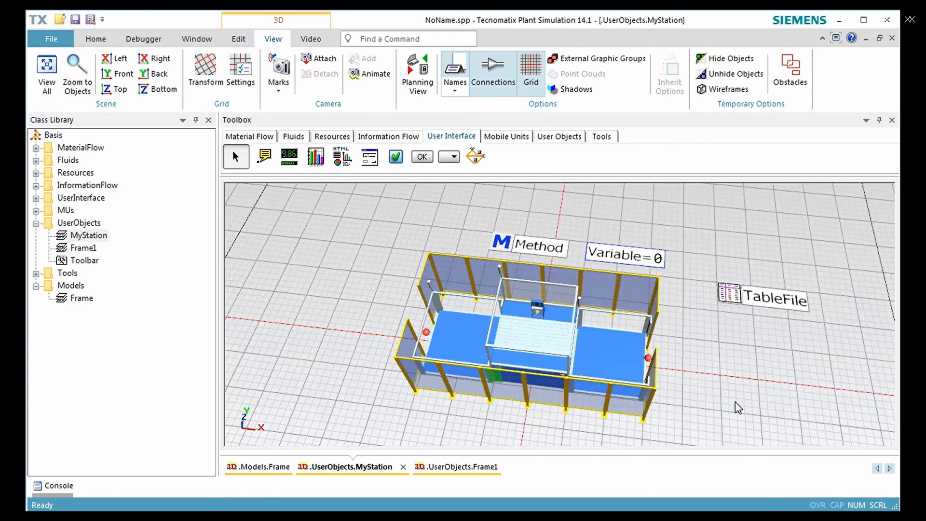
- Close the MyStation and Frame1 windows and select Frame under Models in the class library
{"action": "left_click", "coordinate": [892, 39]}
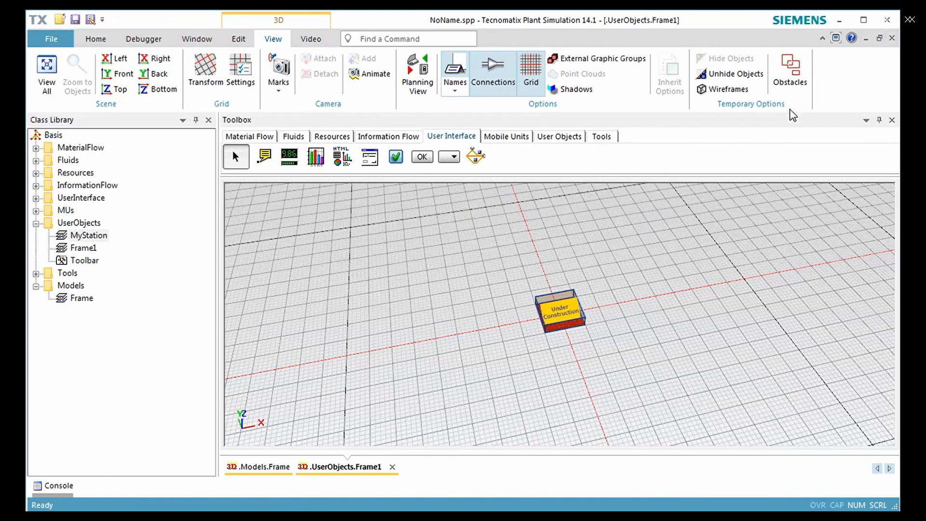
{"action": "left_click", "coordinate": [891, 38]}
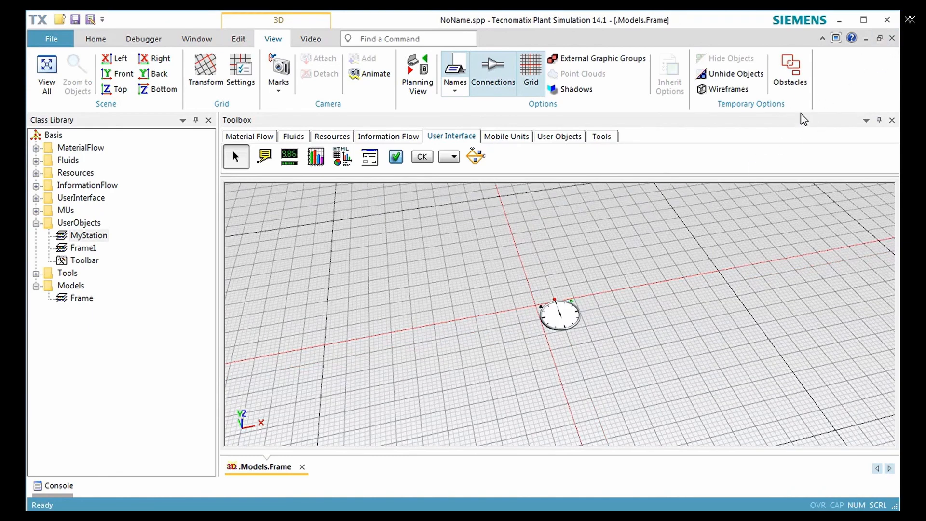
{"action": "left_click", "coordinate": [89, 300]}
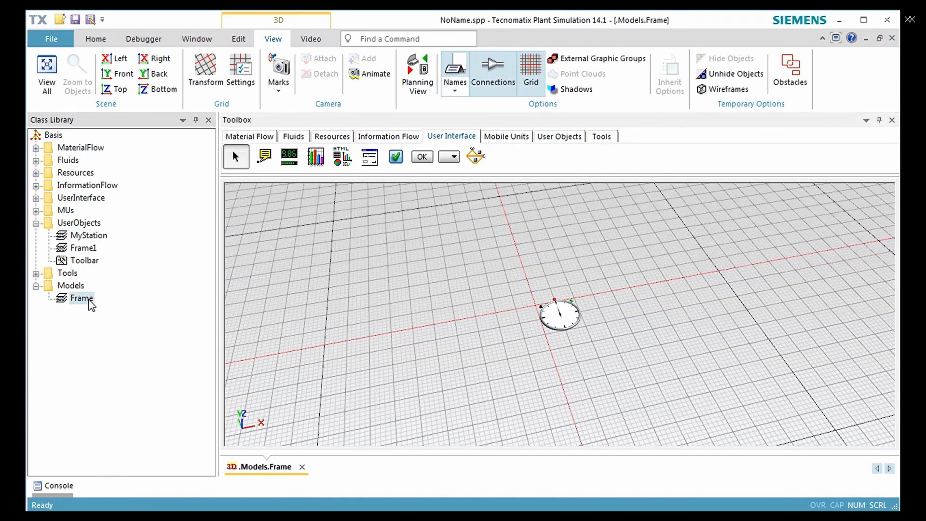
- Switch the Frame model to planning view and add MyStation to the Material Flow toolbox
{"action": "left_click", "coordinate": [415, 82]}
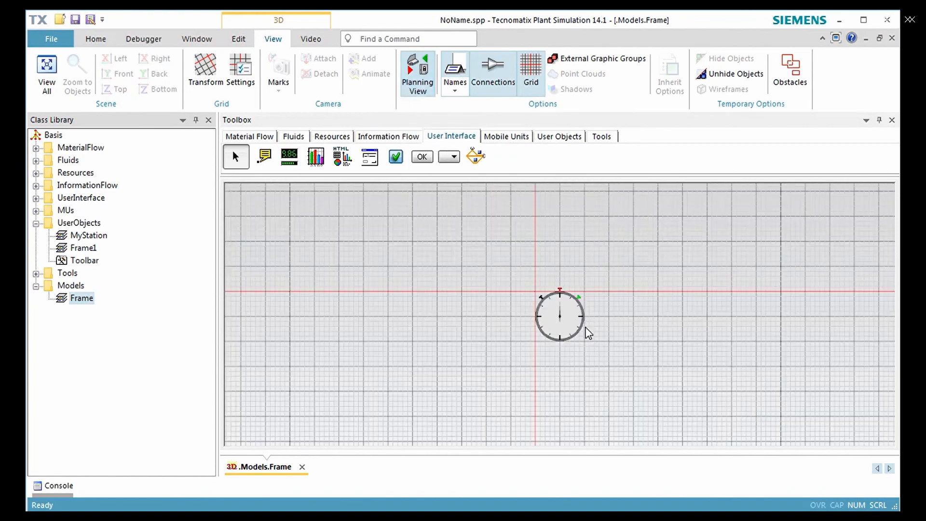
{"action": "middle_click_drag", "start_coordinate": [668, 383], "coordinate": [398, 288]}
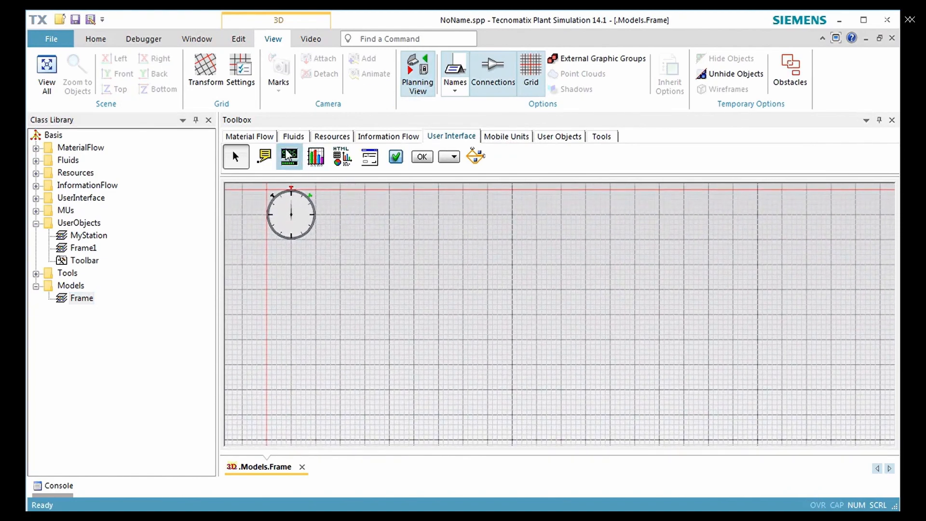
{"action": "left_click", "coordinate": [262, 139]}
{"action": "left_click_drag", "start_coordinate": [98, 240], "coordinate": [873, 162]}
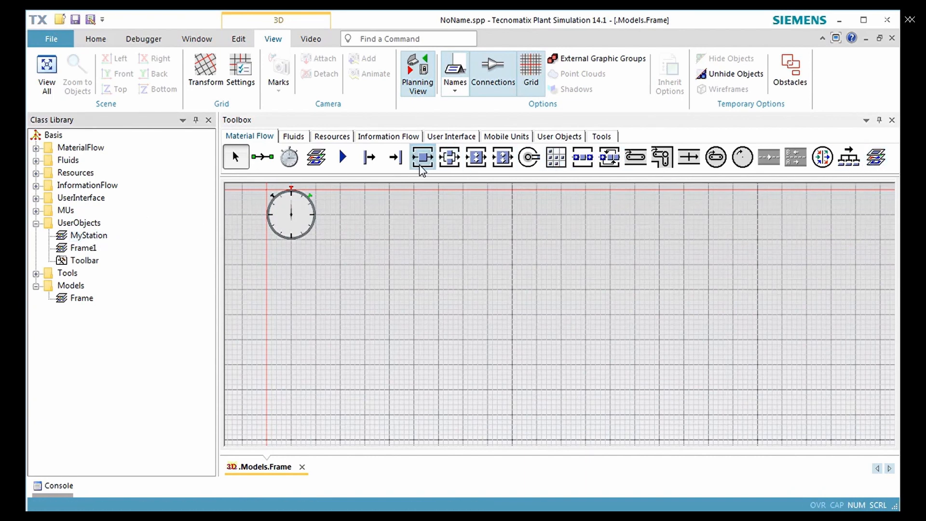
- Insert a Source below the EventController and line up three MyStation instances in a row behind it
{"action": "left_click", "coordinate": [369, 157]}
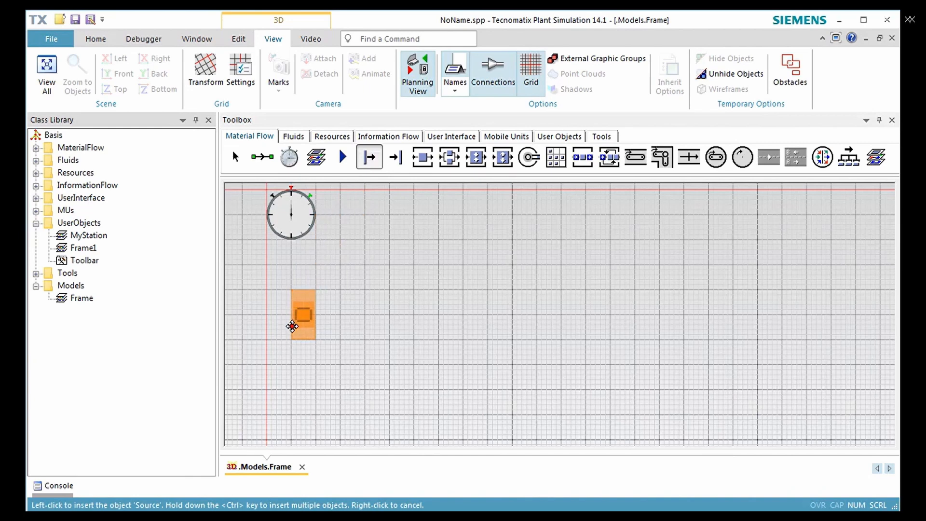
{"action": "left_click", "coordinate": [293, 326]}
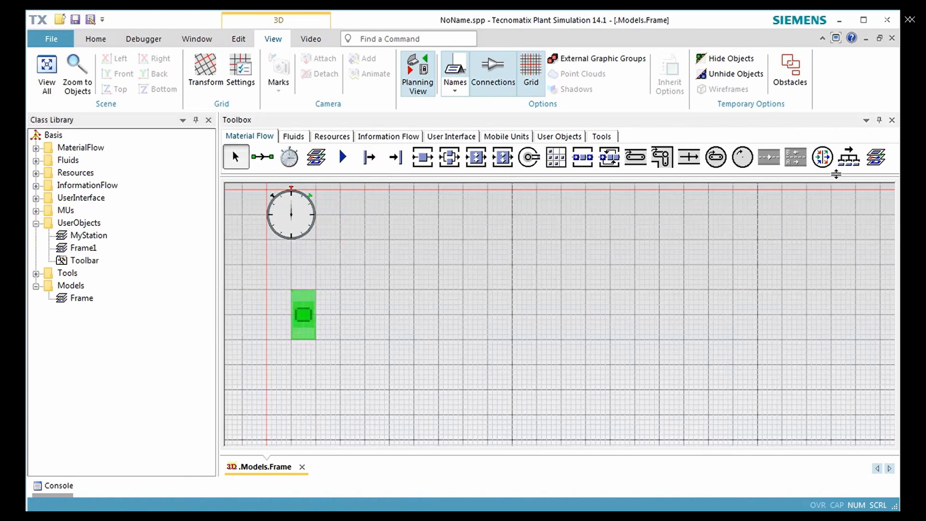
{"action": "left_click", "coordinate": [875, 157], "text": "ctrl"}
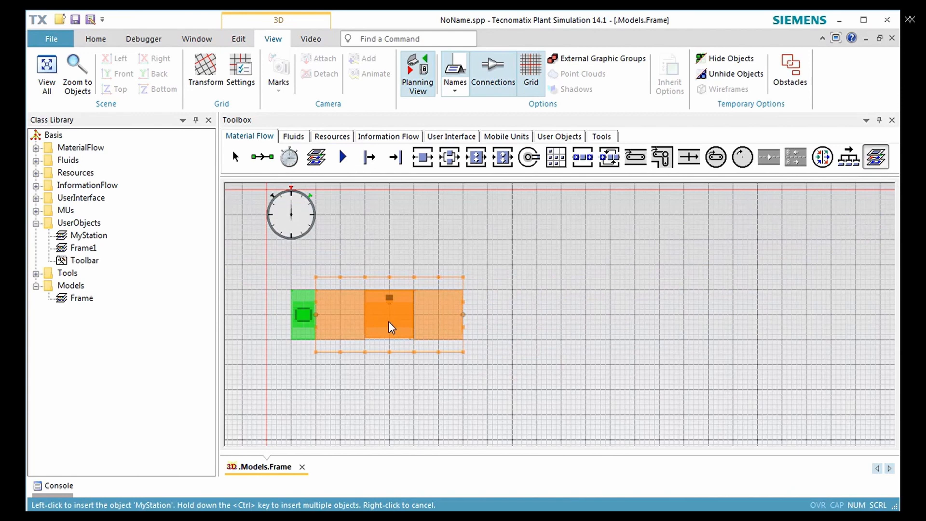
{"action": "left_click", "coordinate": [390, 315]}
{"action": "left_click", "coordinate": [536, 315], "text": "ctrl"}
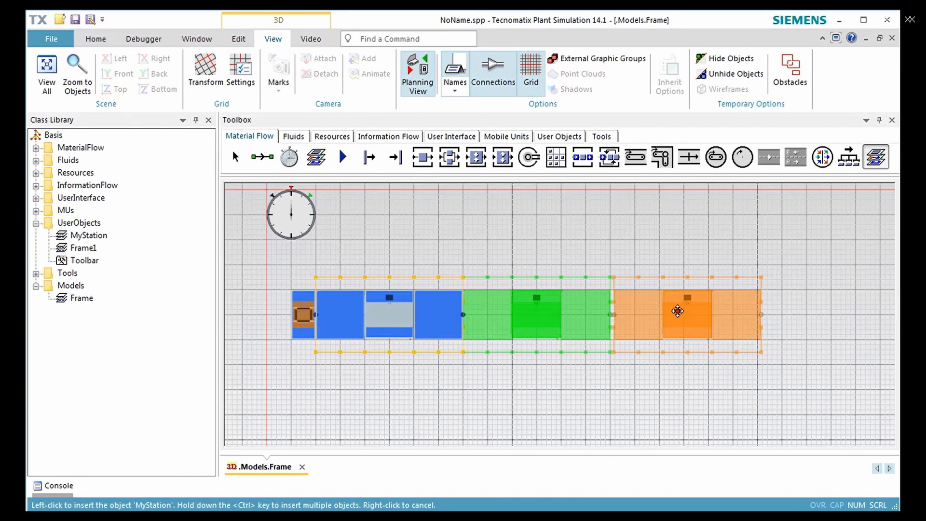
{"action": "left_click", "coordinate": [677, 311], "text": "ctrl"}
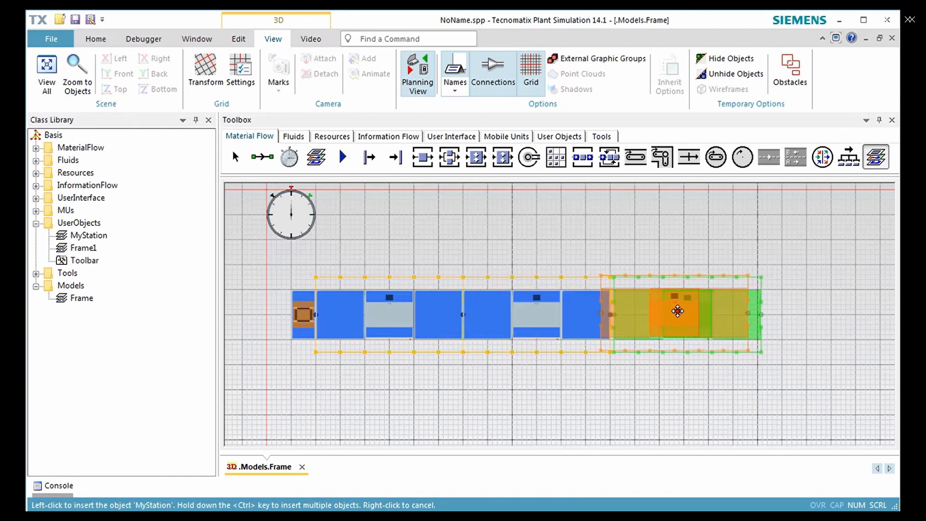
- Insert a Drain at the end of the third MyStation and leave planning view to show the line in 3D
{"action": "left_click", "coordinate": [405, 159]}
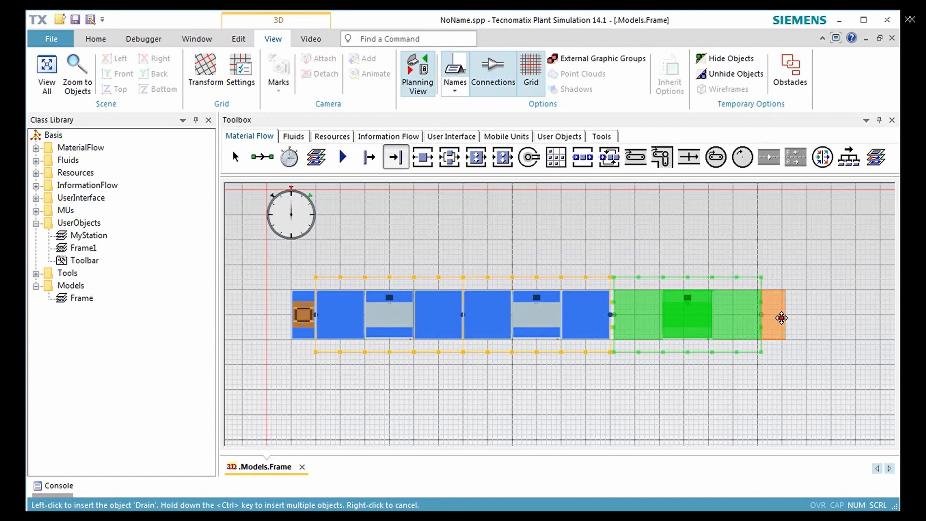
{"action": "left_click", "coordinate": [782, 317]}
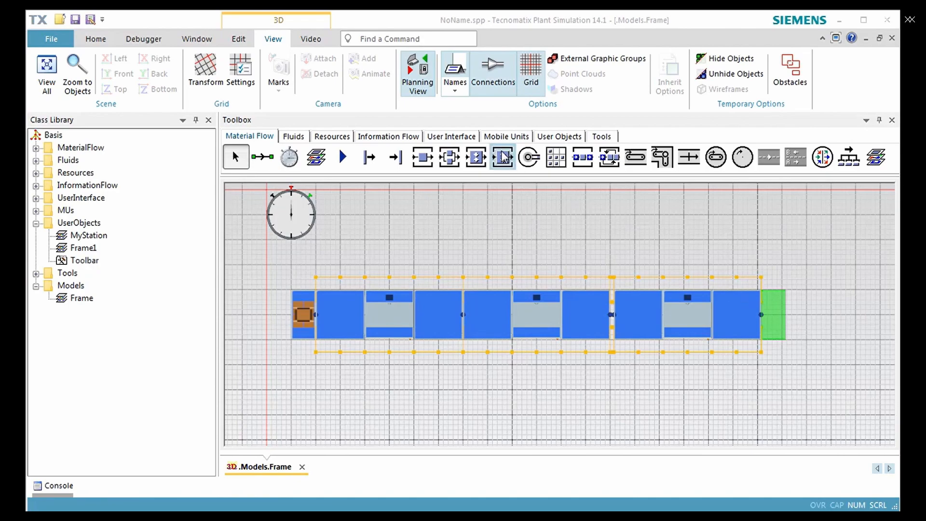
{"action": "left_click", "coordinate": [420, 91]}
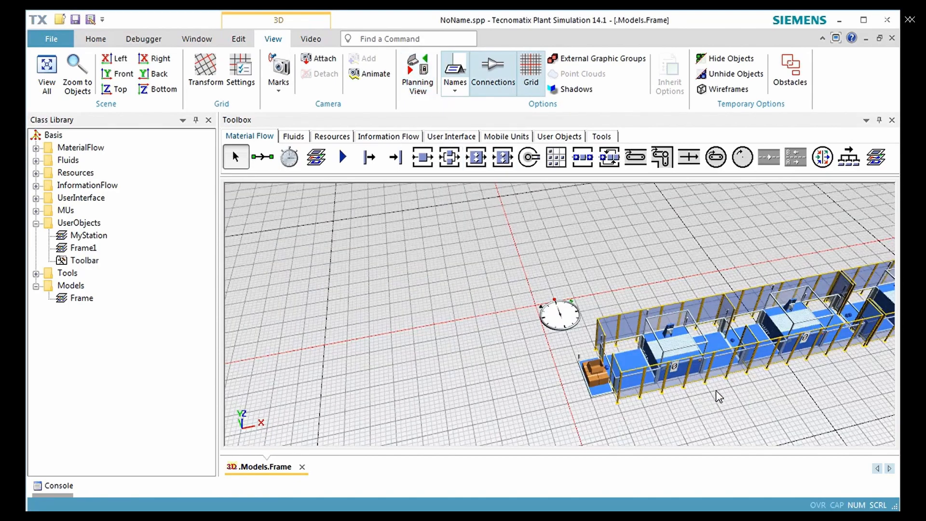
{"action": "middle_click_drag", "start_coordinate": [733, 397], "coordinate": [537, 354]}
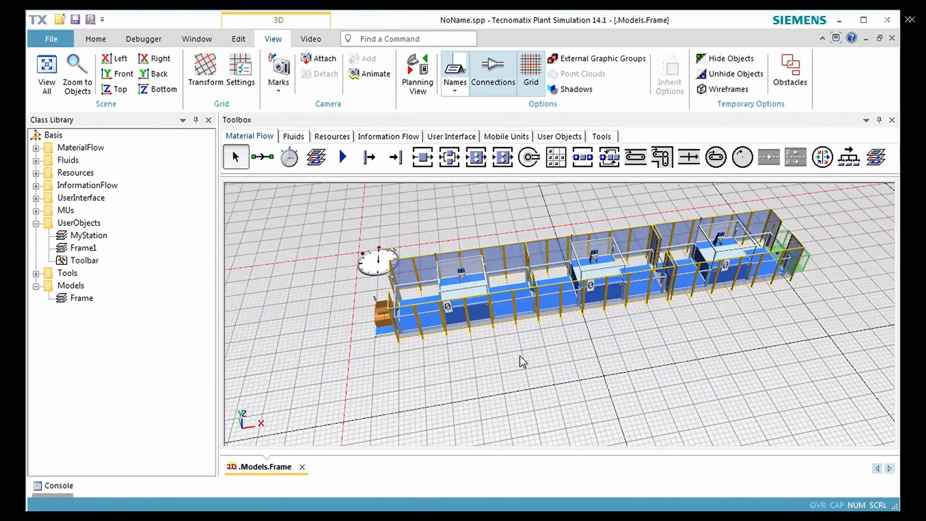
- Reposition the Source and the Drain at the ends of the line so the material flow connects through the three stations
{"action": "left_click_drag", "start_coordinate": [376, 327], "coordinate": [360, 328]}
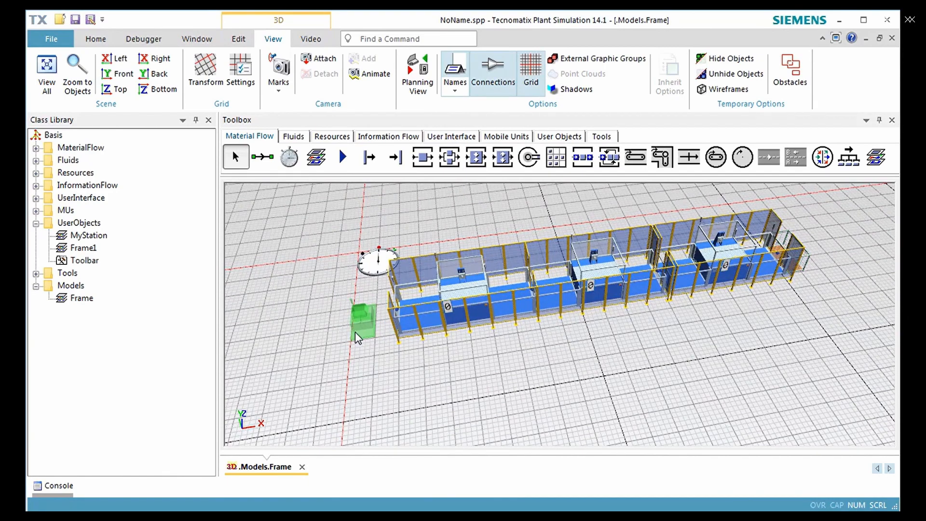
{"action": "left_click", "coordinate": [439, 318]}
{"action": "left_click_drag", "start_coordinate": [439, 318], "coordinate": [713, 294]}
{"action": "middle_click_drag", "start_coordinate": [797, 303], "coordinate": [674, 336]}
{"action": "left_click", "coordinate": [689, 357]}
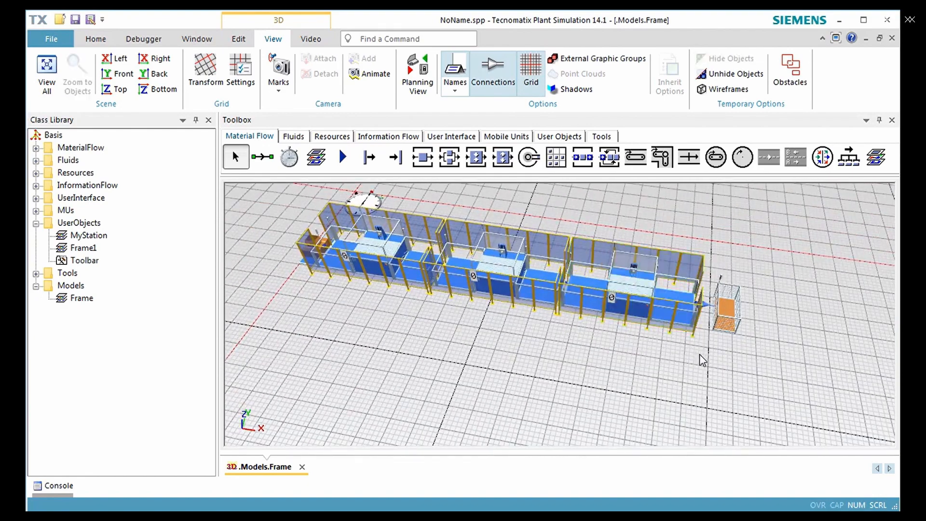
- Reset the simulation of the Frame model and start it
{"action": "right_click", "coordinate": [619, 369]}
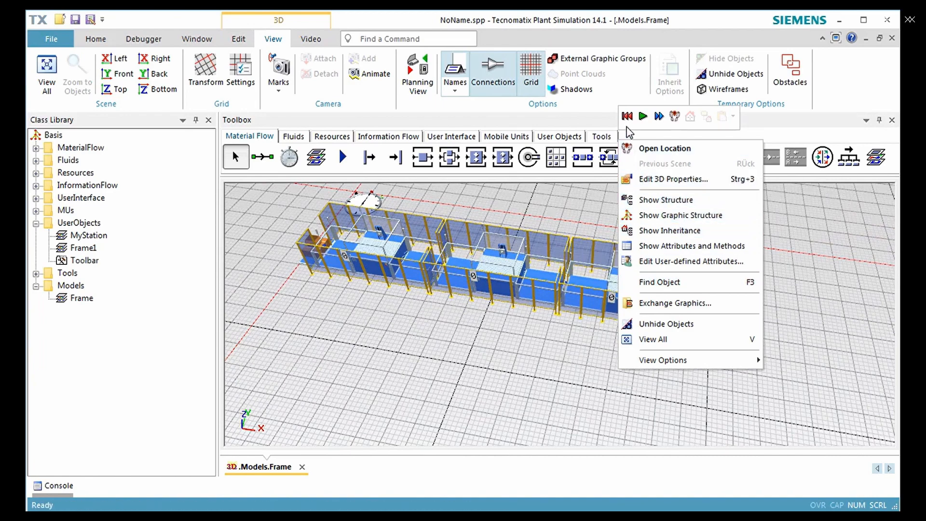
{"action": "left_click", "coordinate": [627, 116]}
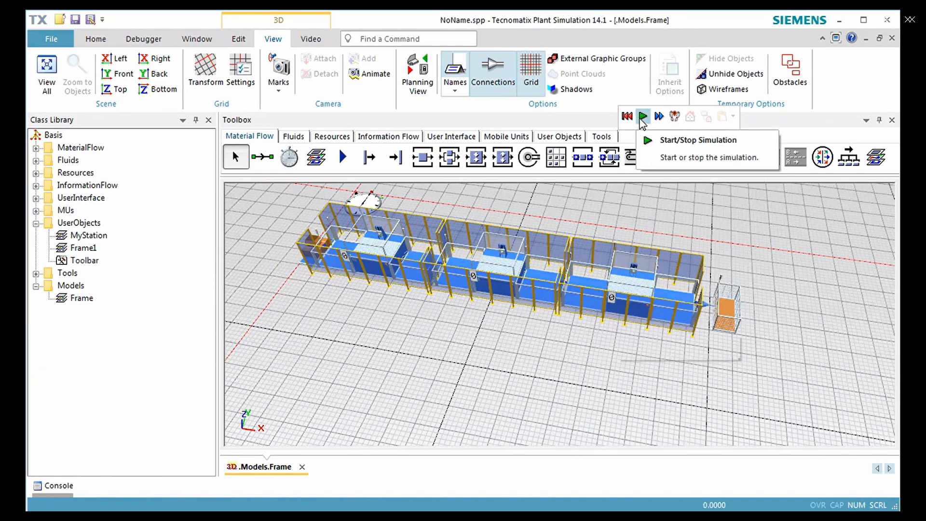
{"action": "left_click", "coordinate": [642, 117]}
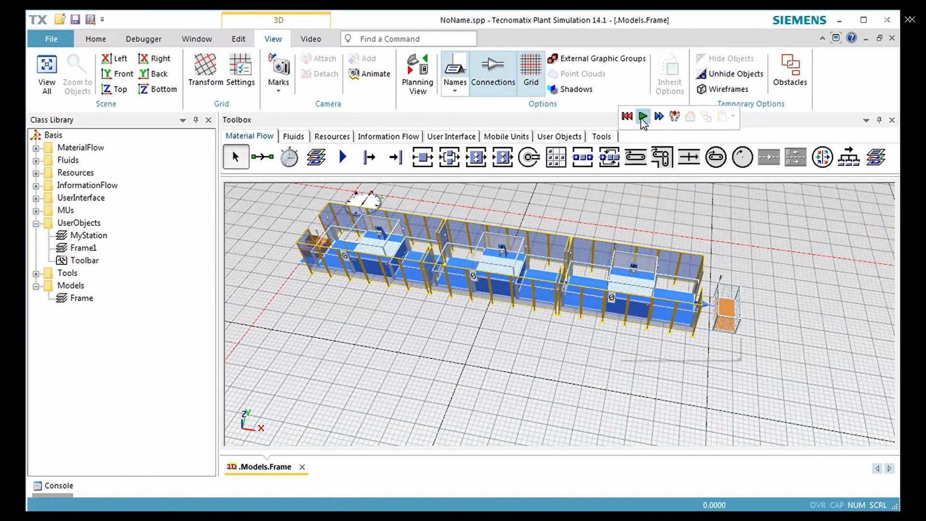
- Turn on real-time simulation with factor 10 in the EventController and watch the station displays in the running line
{"action": "double_click", "coordinate": [364, 202]}
{"action": "left_click", "coordinate": [406, 324]}
{"action": "left_click", "coordinate": [517, 358]}
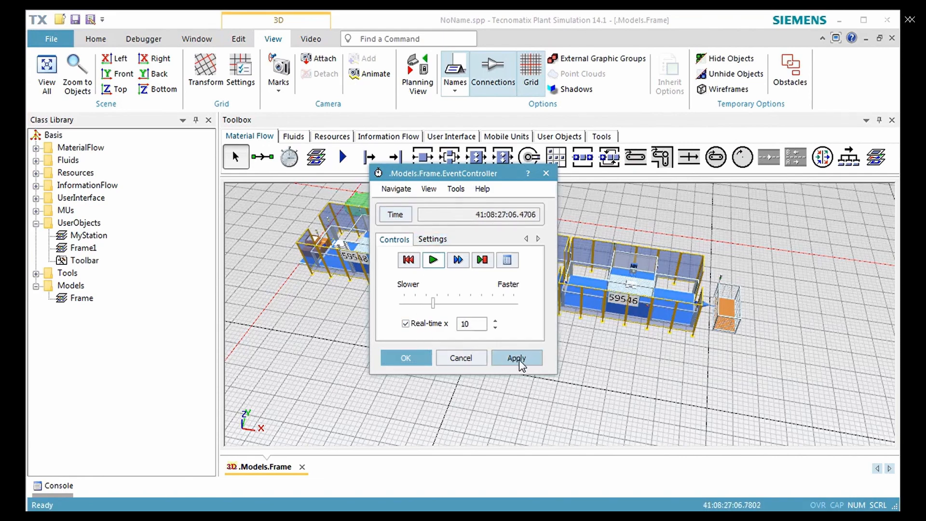
{"action": "left_click", "coordinate": [427, 359]}
{"action": "middle_click_drag", "start_coordinate": [471, 383], "coordinate": [524, 367]}
{"action": "right_click_drag", "start_coordinate": [518, 369], "coordinate": [512, 381]}
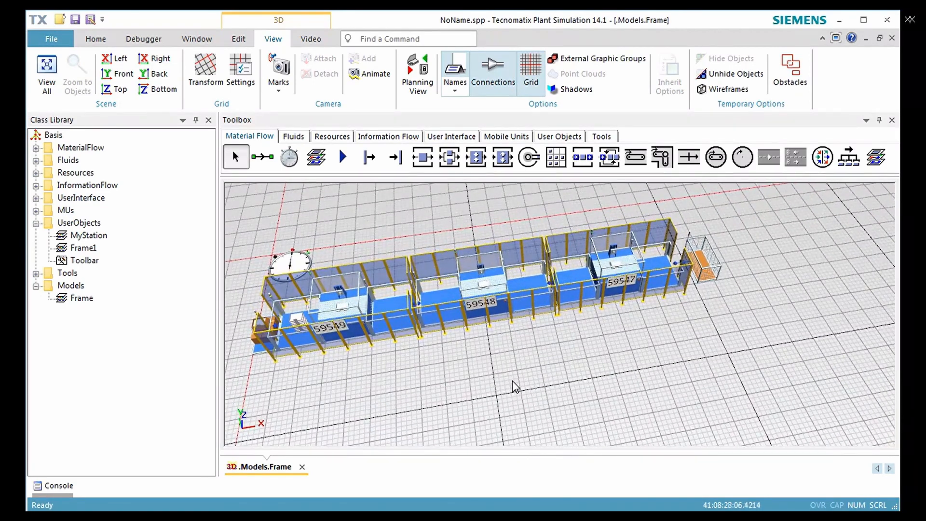